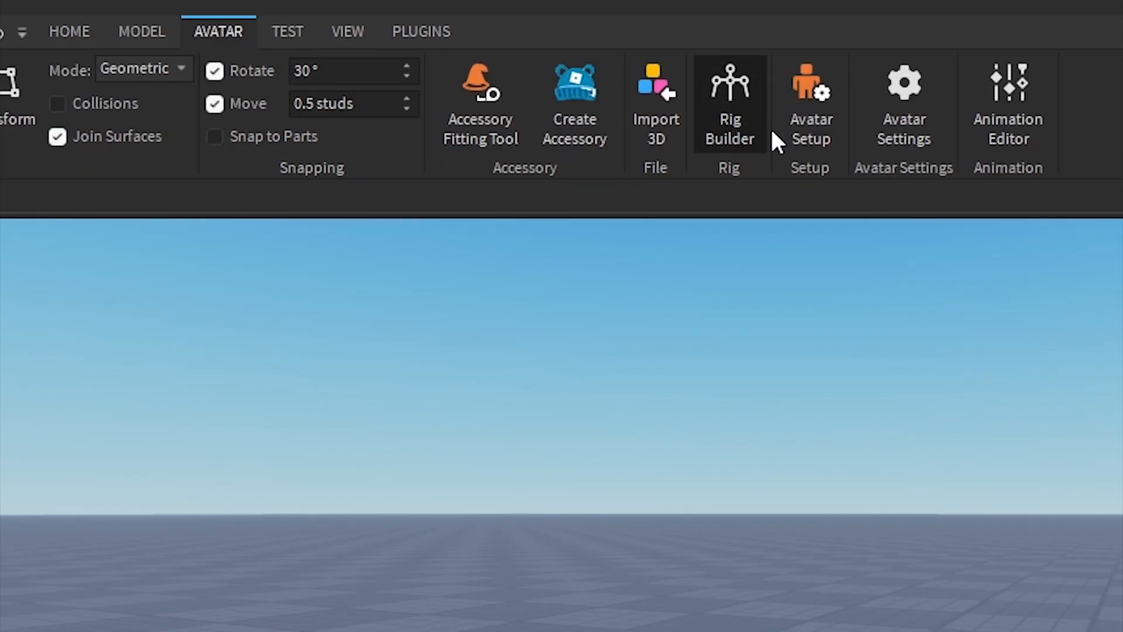
Generate an R6 masculine Block Avatar rig and turn on Constraint Details so its attachments are displayed
left_click(740, 133)
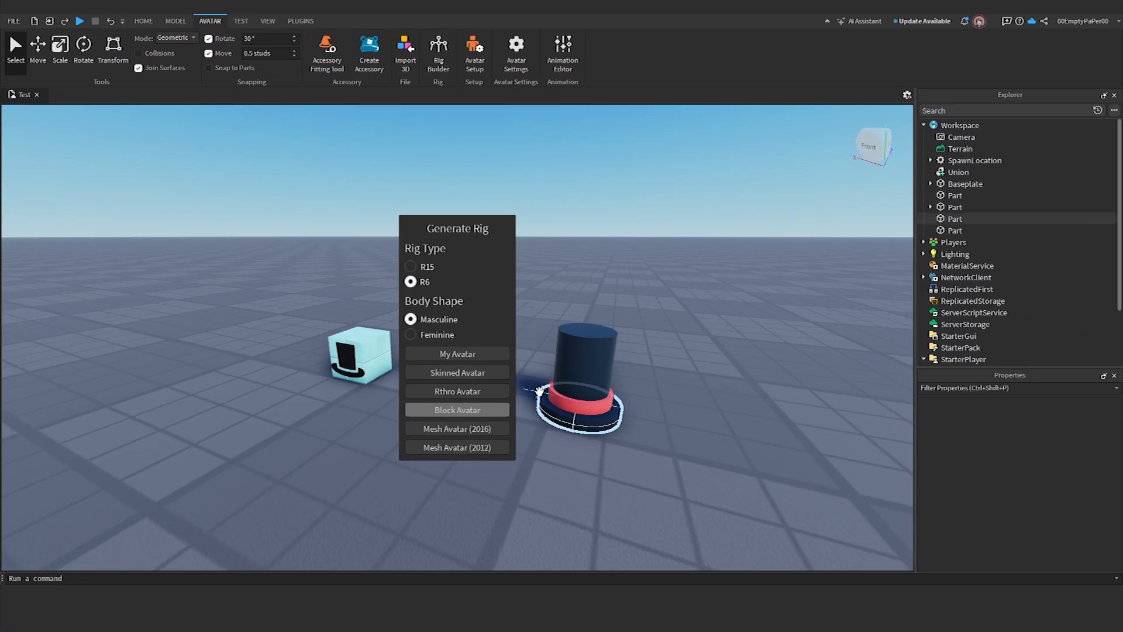
left_click(591, 550)
left_click_drag(473, 352, 523, 327)
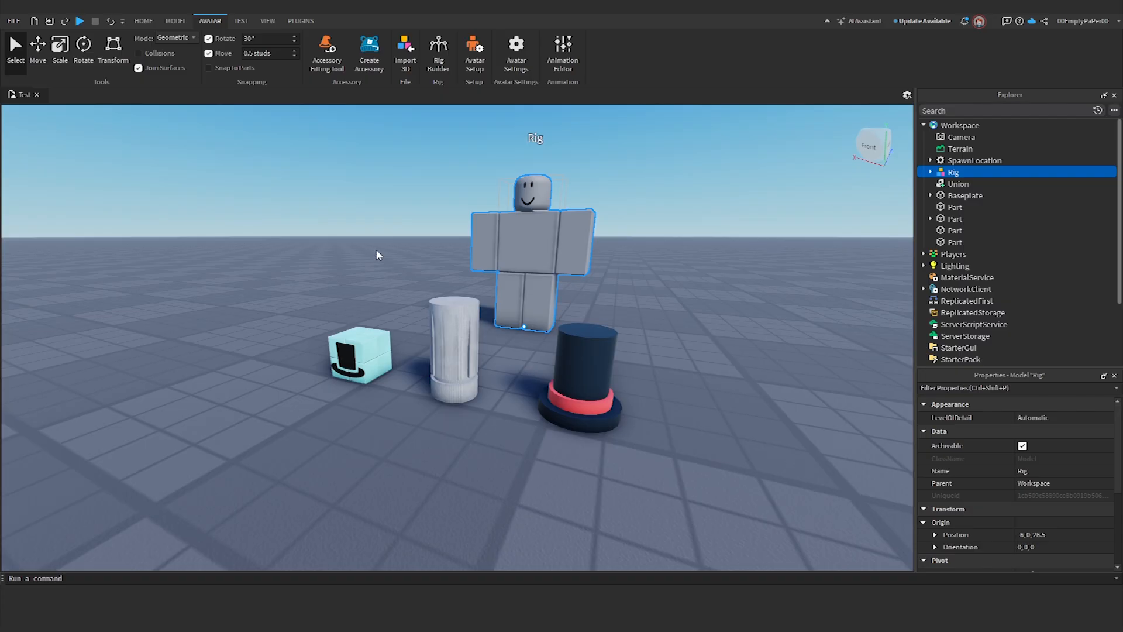
left_click(177, 21)
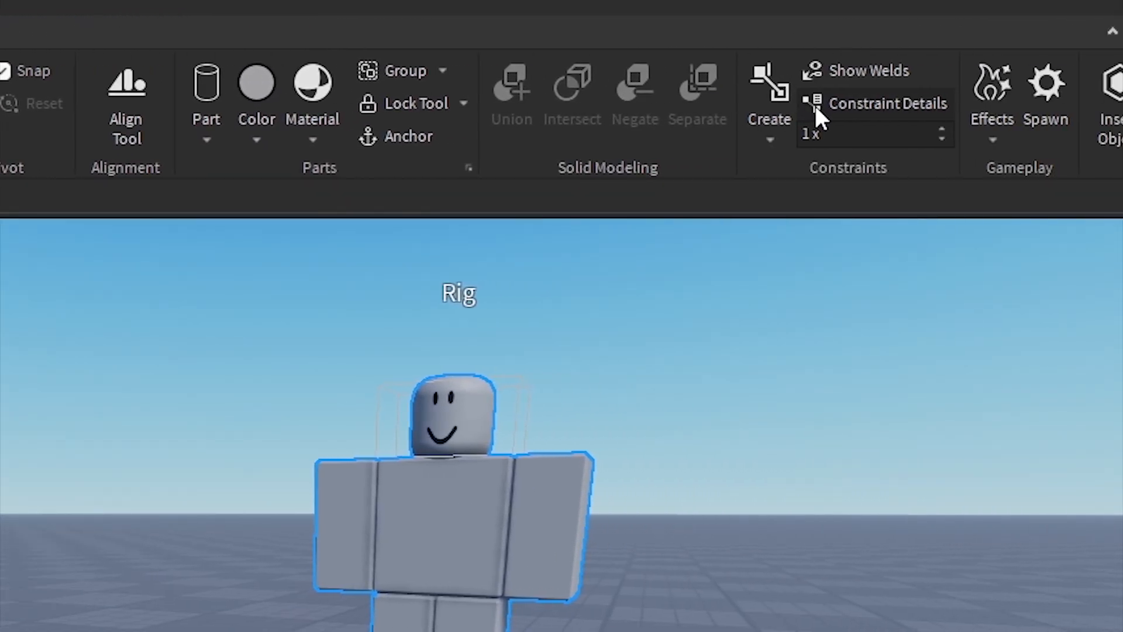
left_click(693, 104)
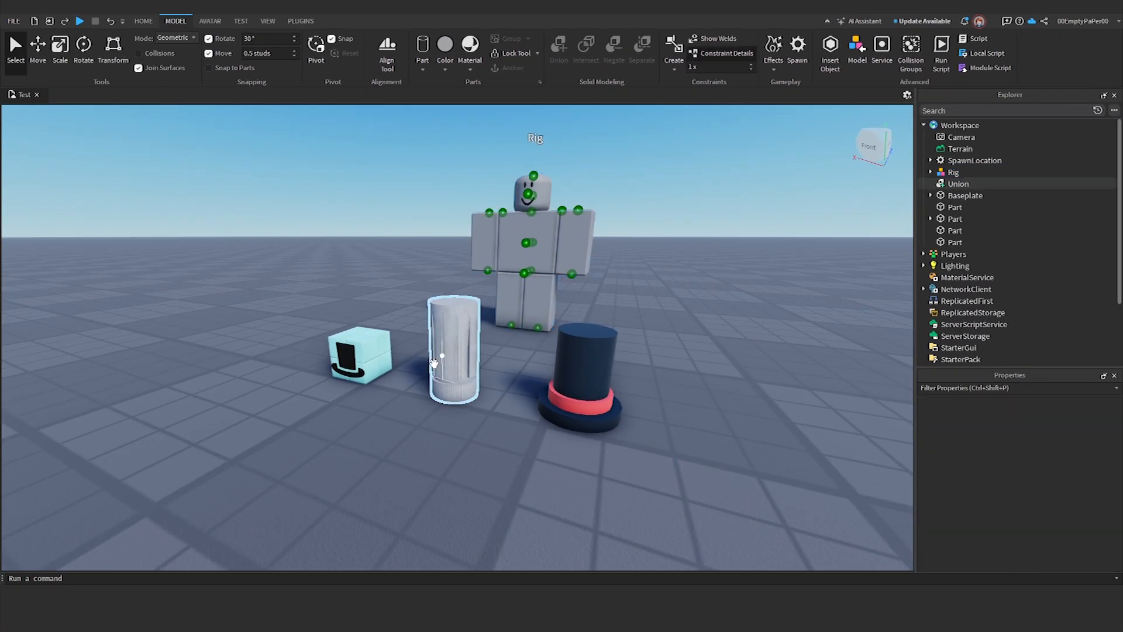
Add an Accessory object to the Workspace
left_click(383, 359)
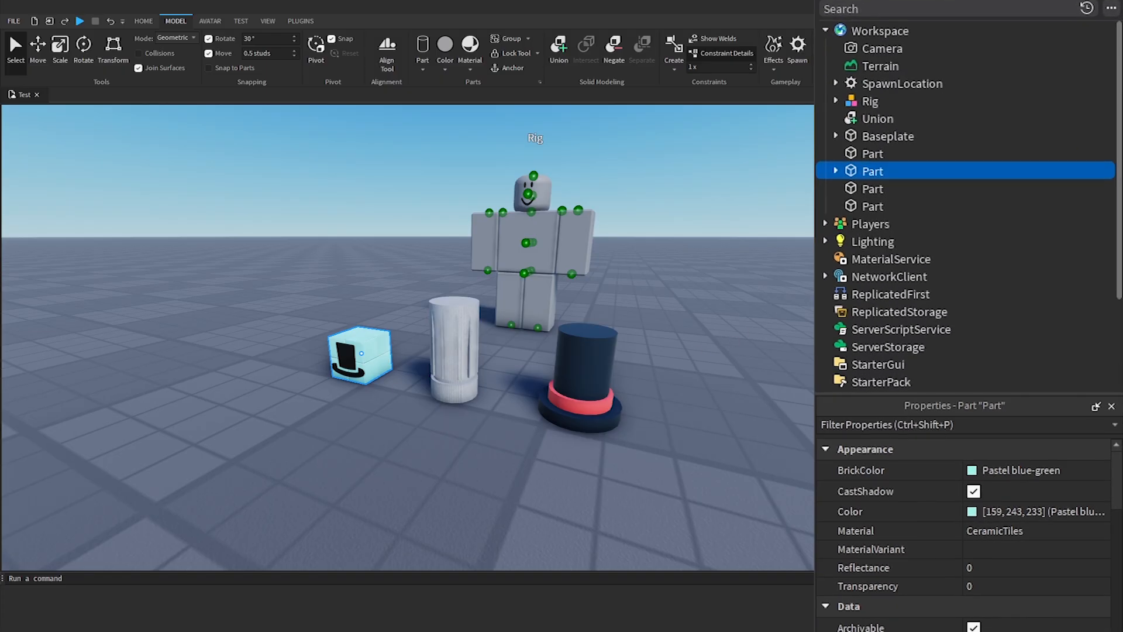
left_click(920, 30)
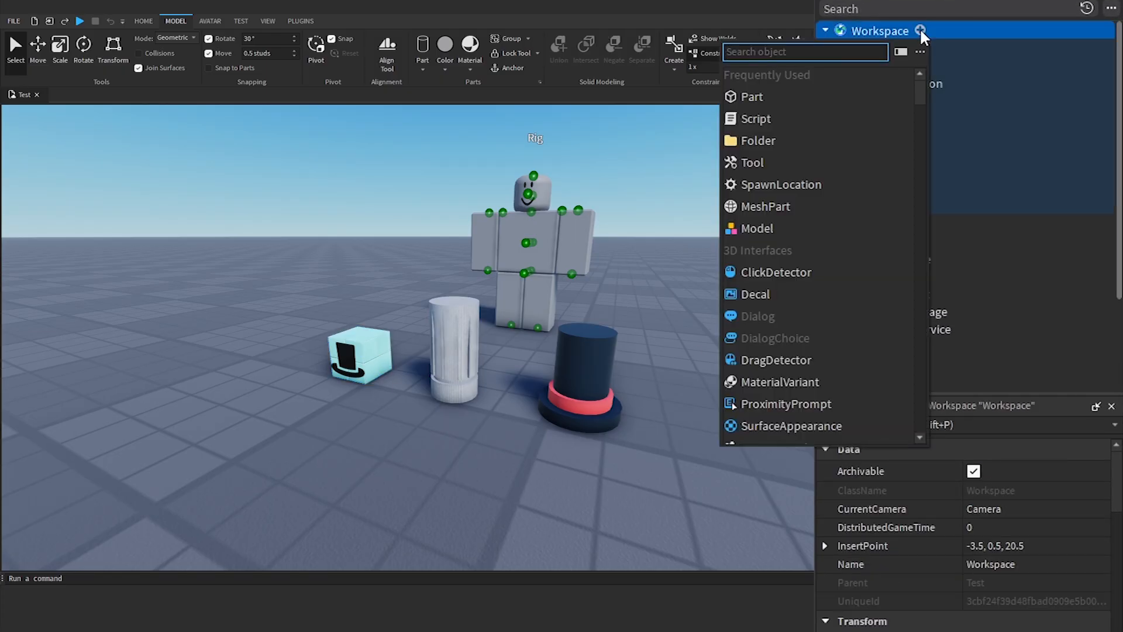
type("a")
left_click(789, 97)
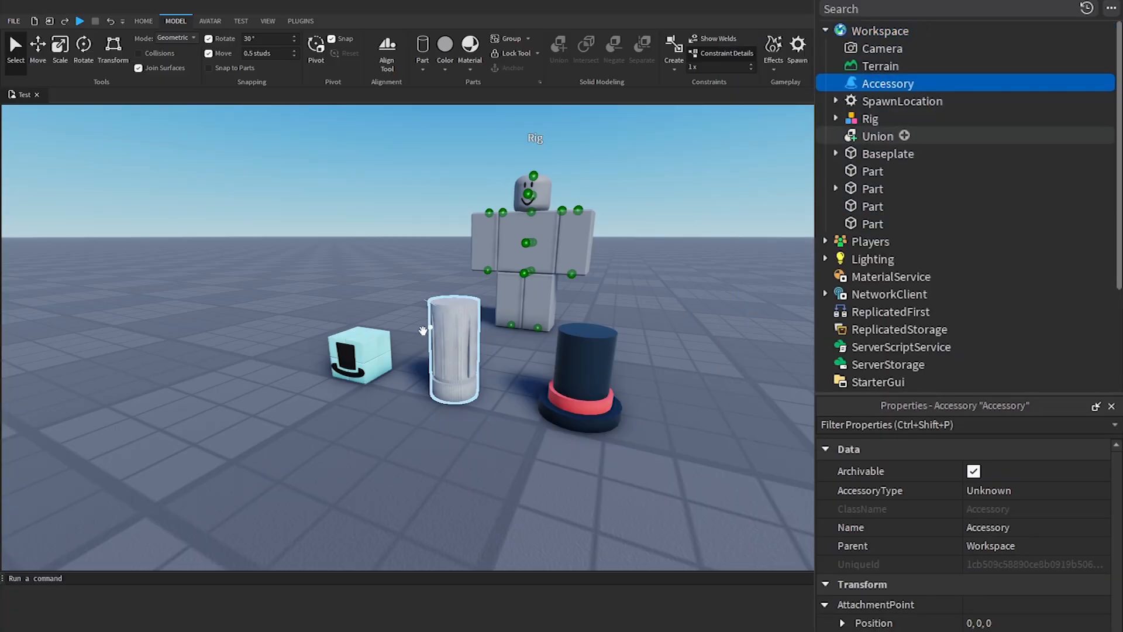
Put the light blue cube part inside the Accessory and rename it Handle
left_click(378, 350)
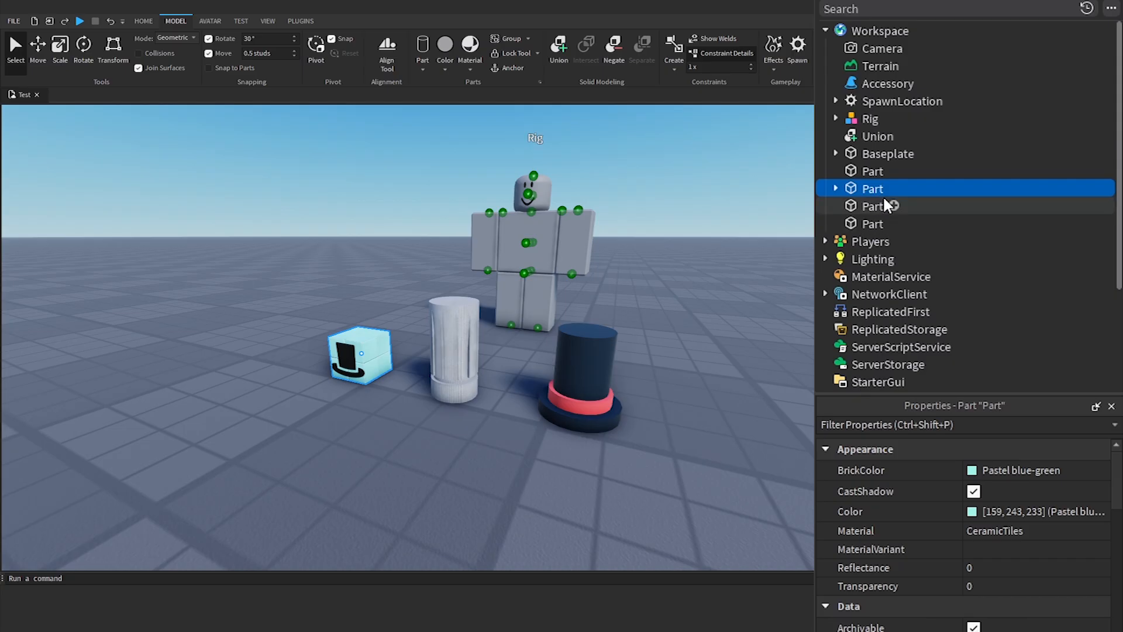
left_click_drag(861, 188, 903, 78)
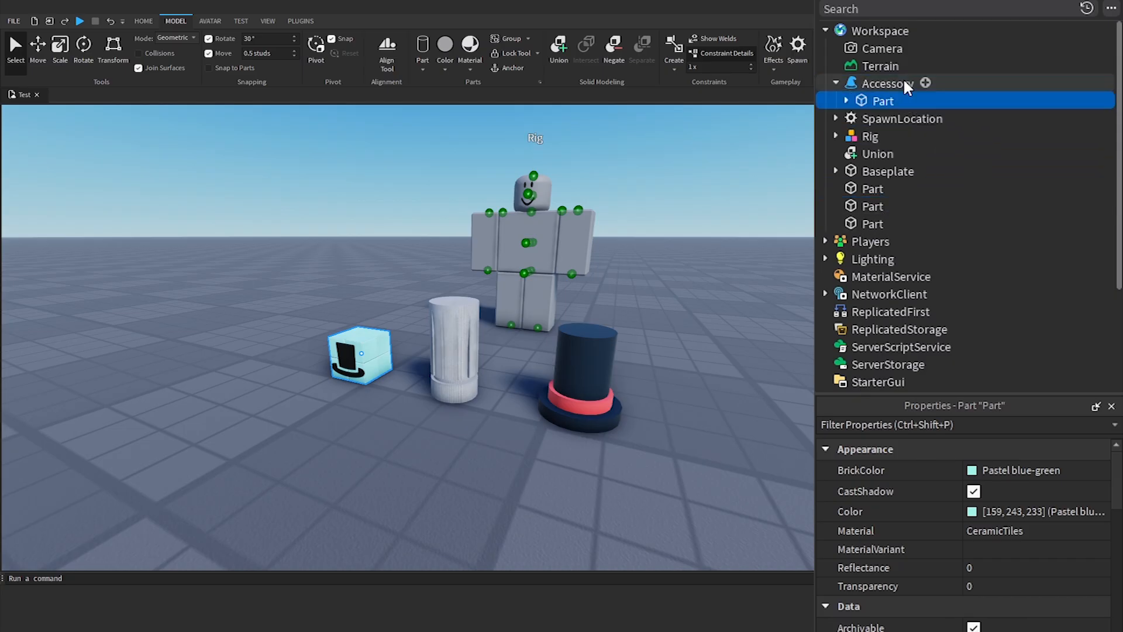
left_click(883, 101)
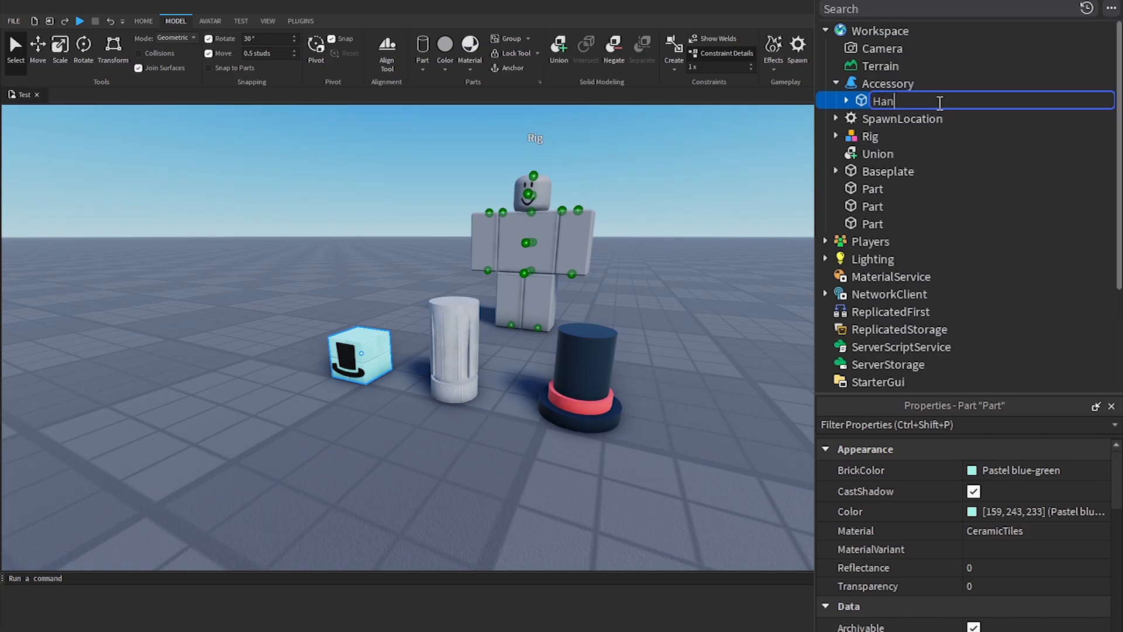
key("Return")
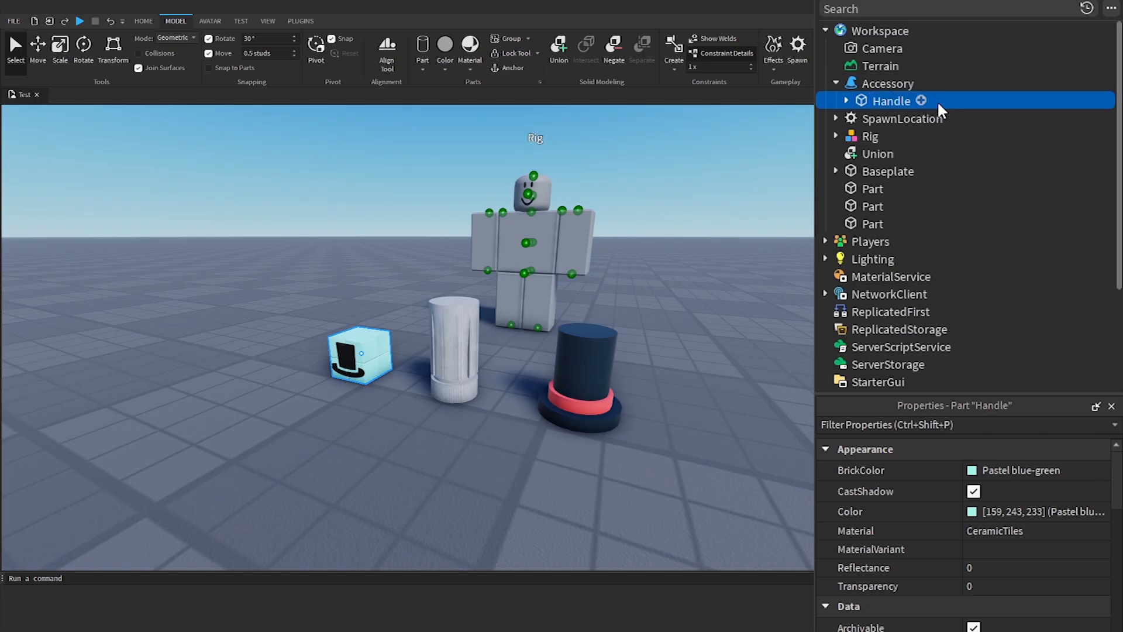
Add an Attachment to the cube's Handle part
left_click(846, 100)
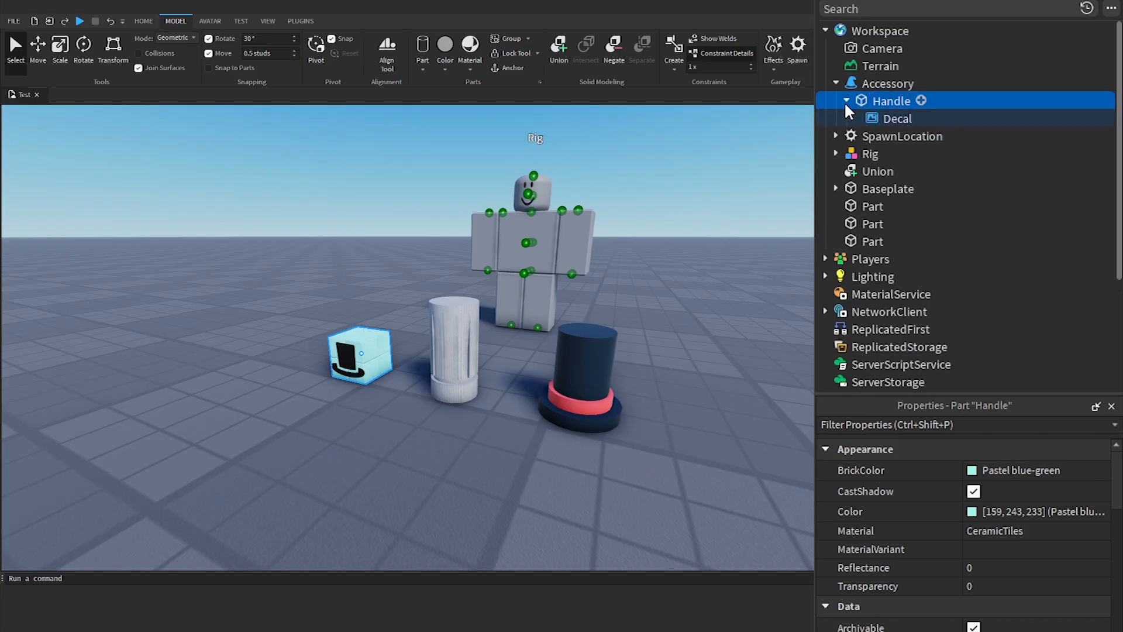
left_click(920, 101)
type("a")
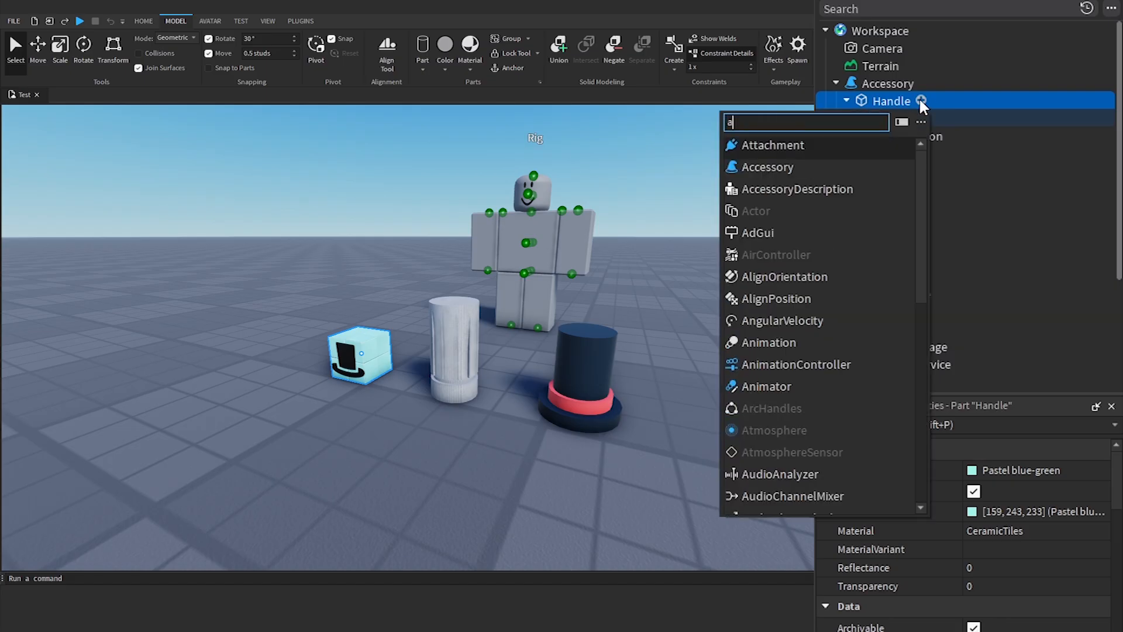
left_click(879, 145)
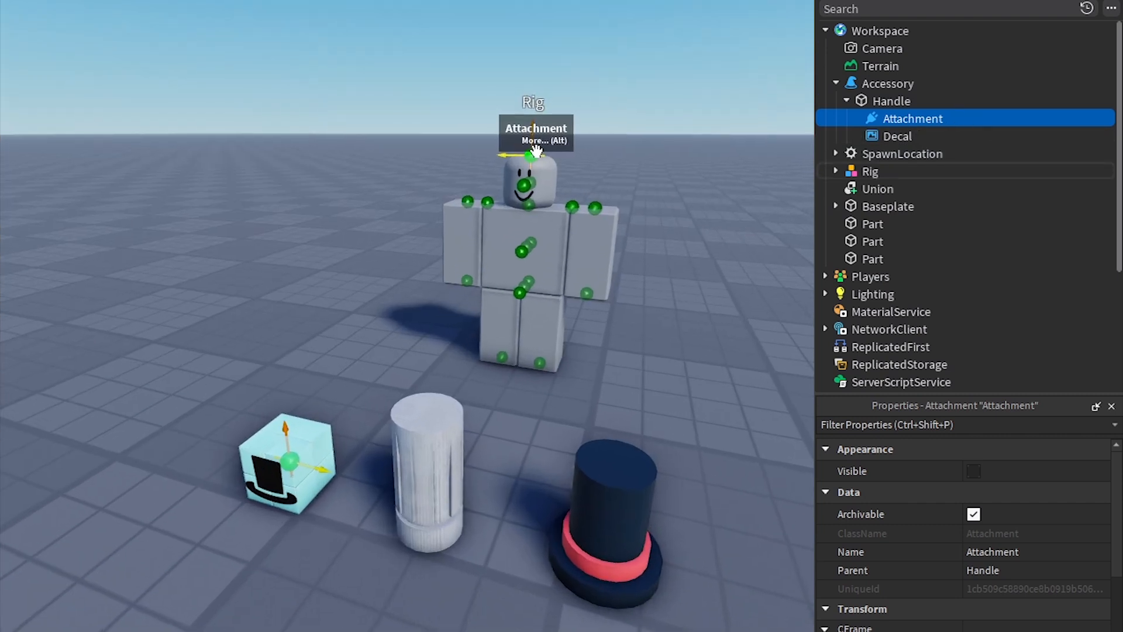
Rename the cube's attachment HatAttachment, copying the name from the hat attachment on the rig's head
left_click(536, 150)
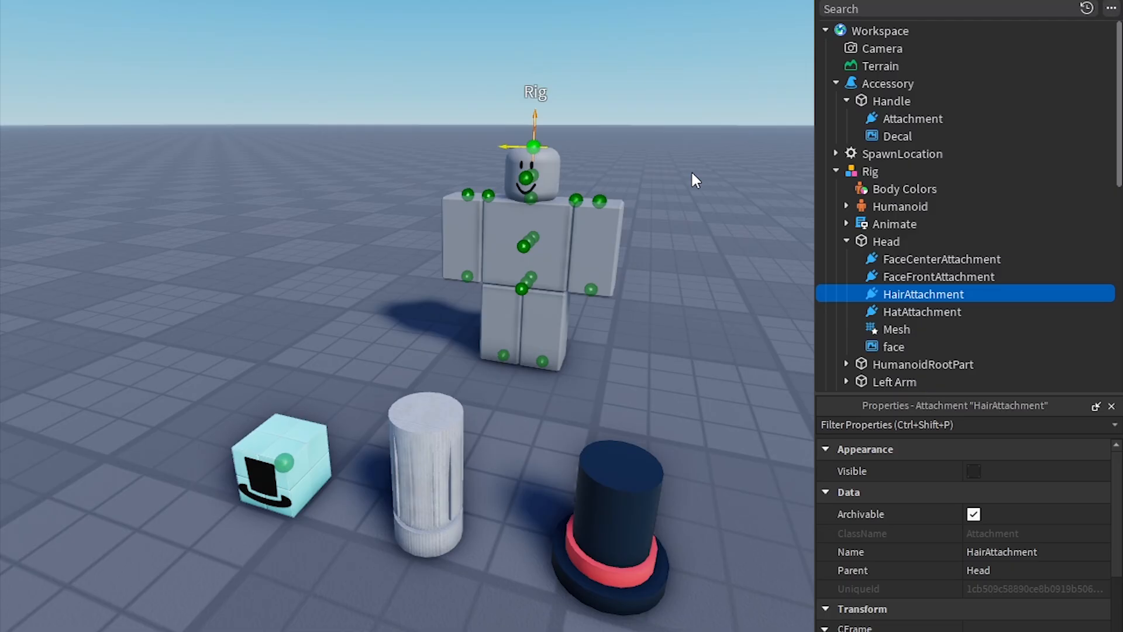
left_click(907, 316)
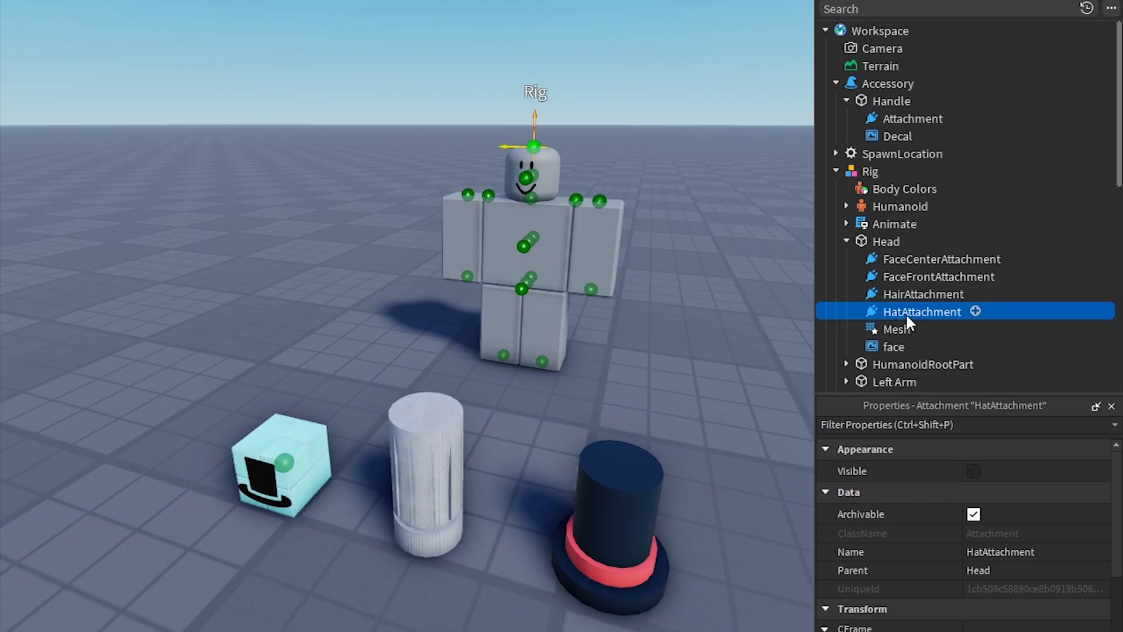
double_click(906, 313)
key("ctrl+c")
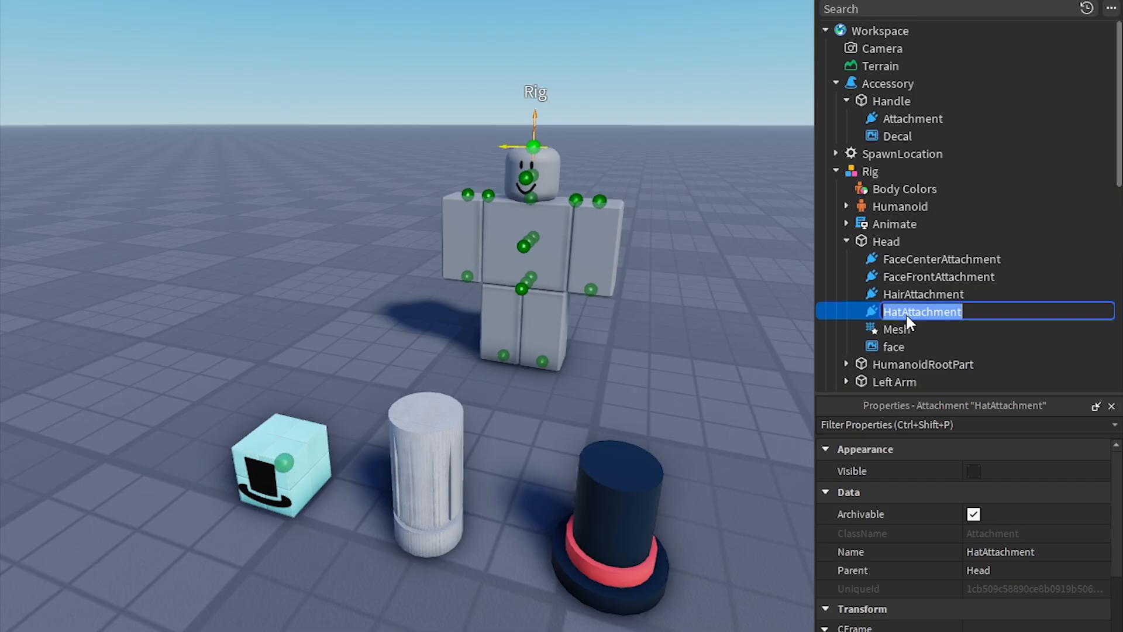
left_click(910, 117)
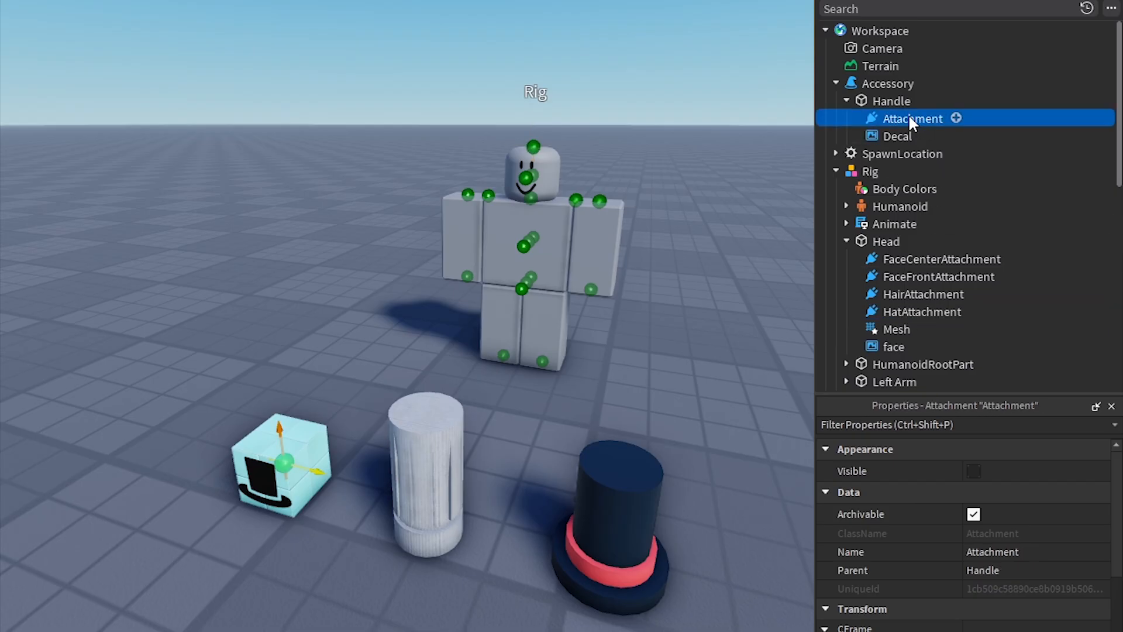
double_click(902, 116)
key("ctrl+v")
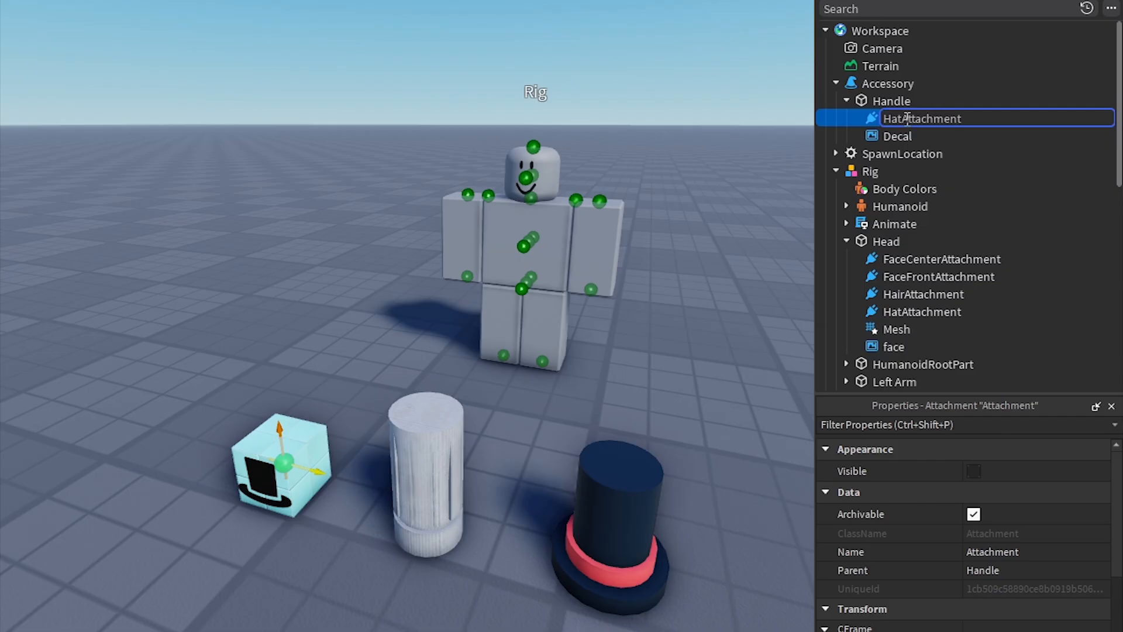
Compare the two HatAttachments and rotate the cube's one so its axes match the one on the rig's head
left_click(926, 310, "ctrl")
key("f")
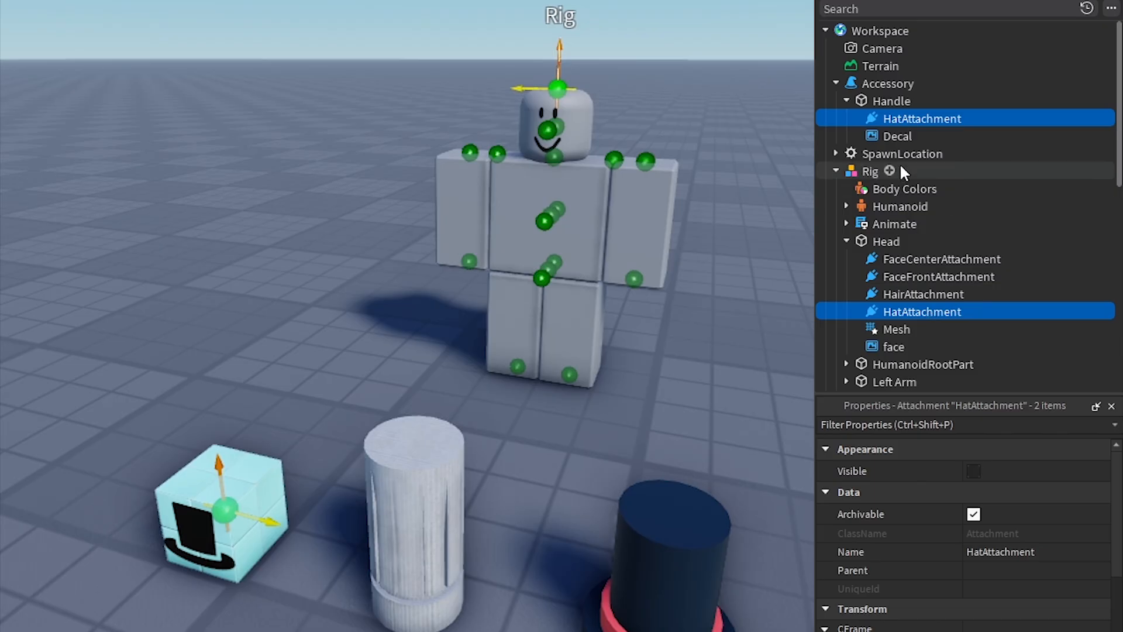
left_click(894, 118)
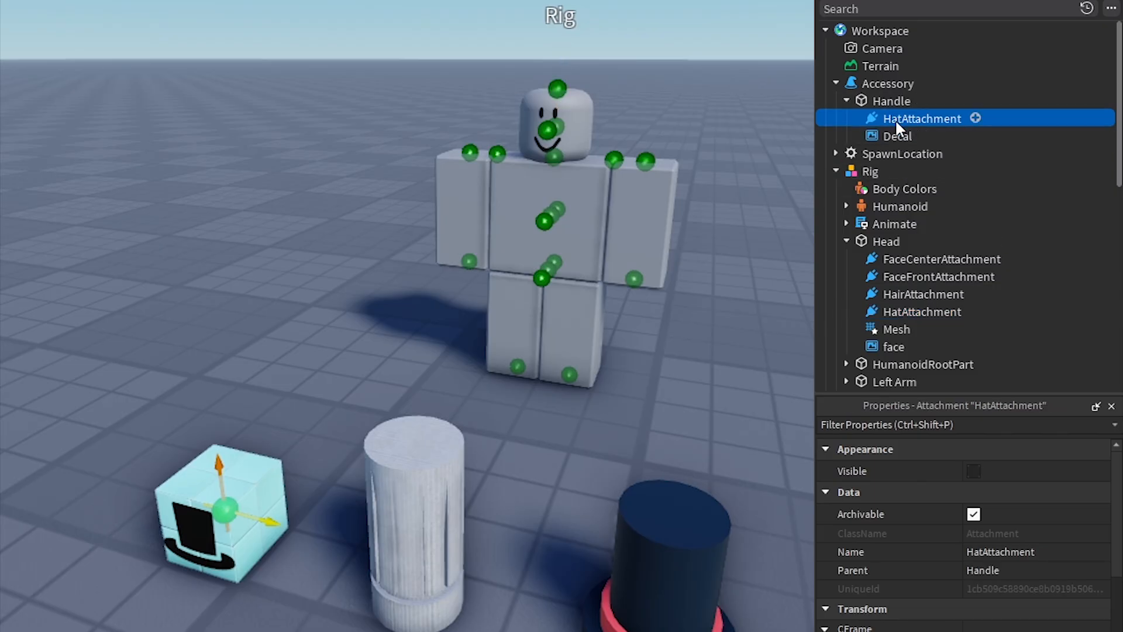
left_click(895, 119)
key("ctrl+4")
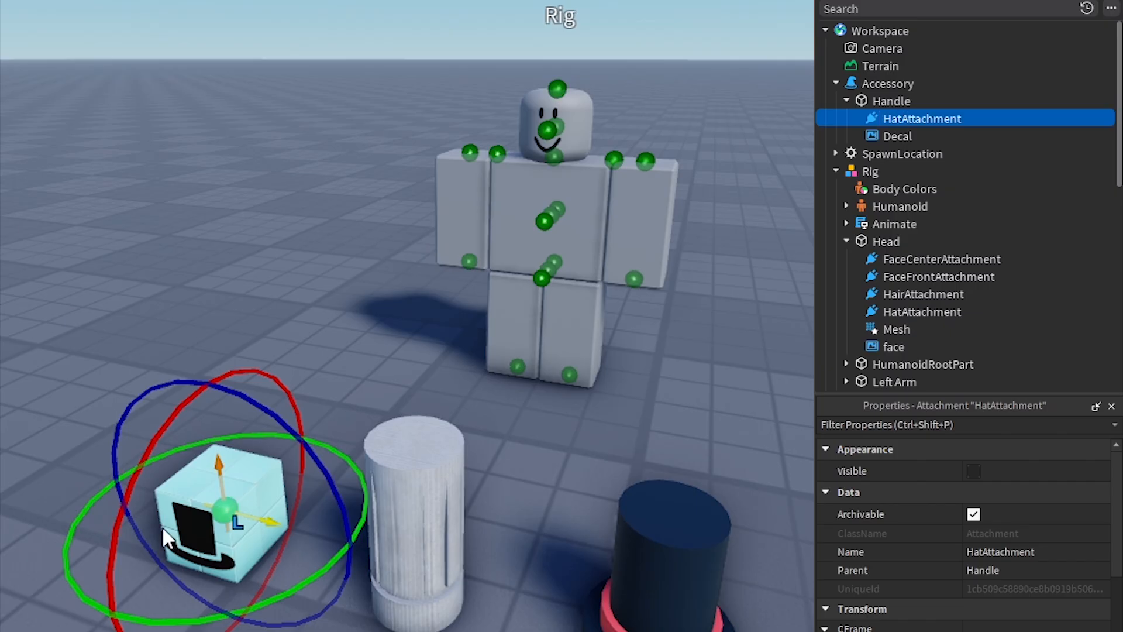
left_click_drag(289, 587, 115, 436)
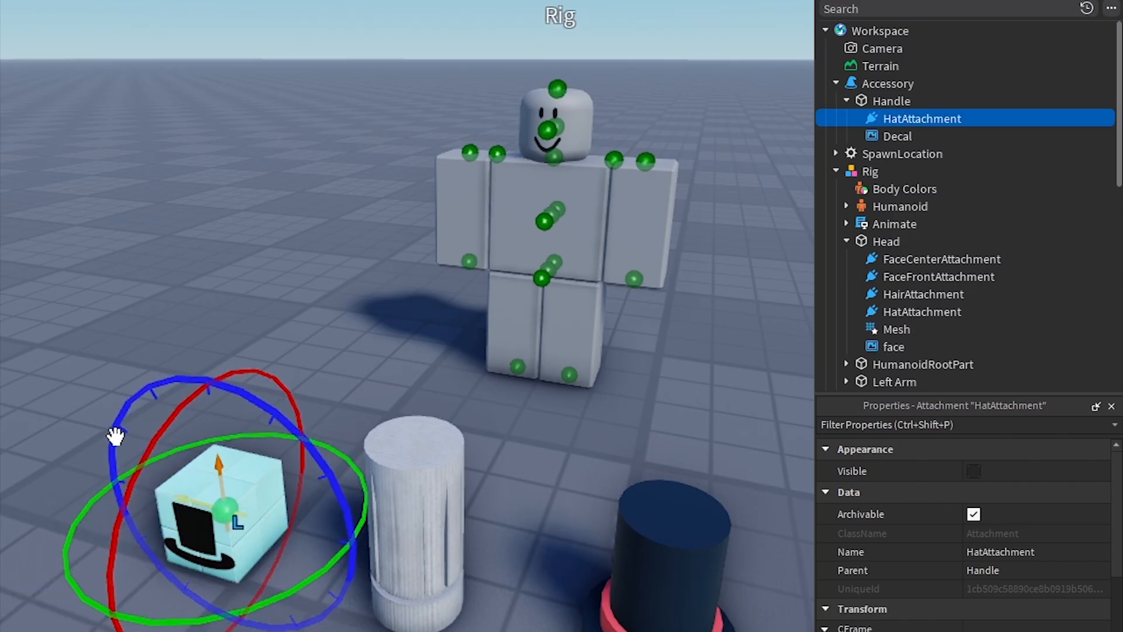
Move the cube's HatAttachment down 1 stud to the bottom of the cube
key("ctrl+2")
left_click_drag(199, 329, 220, 396)
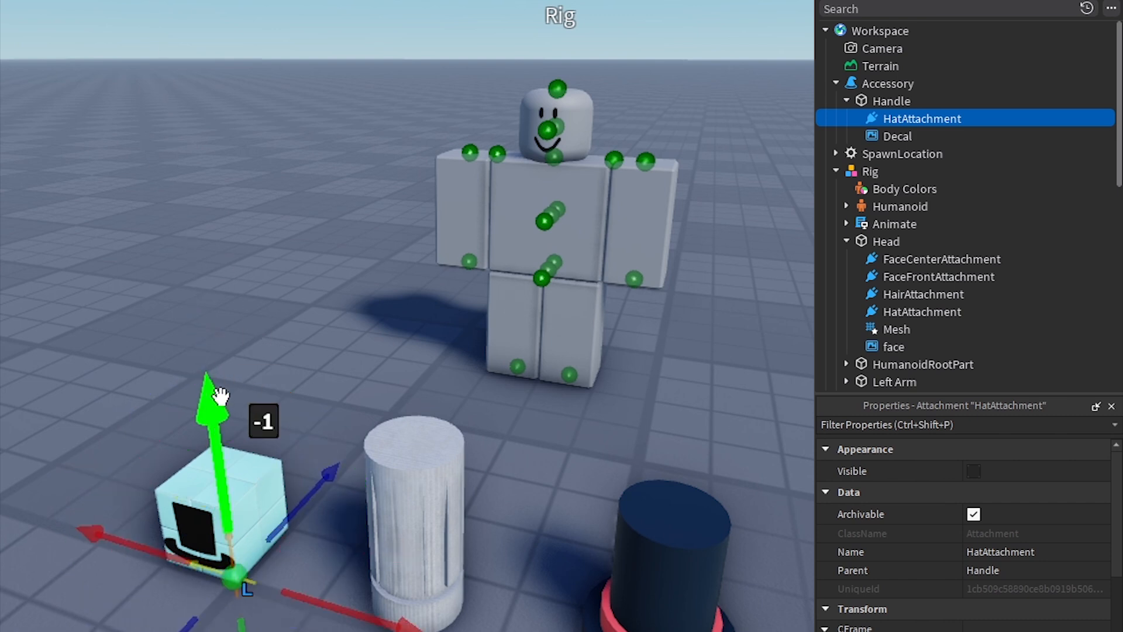
left_click(307, 400)
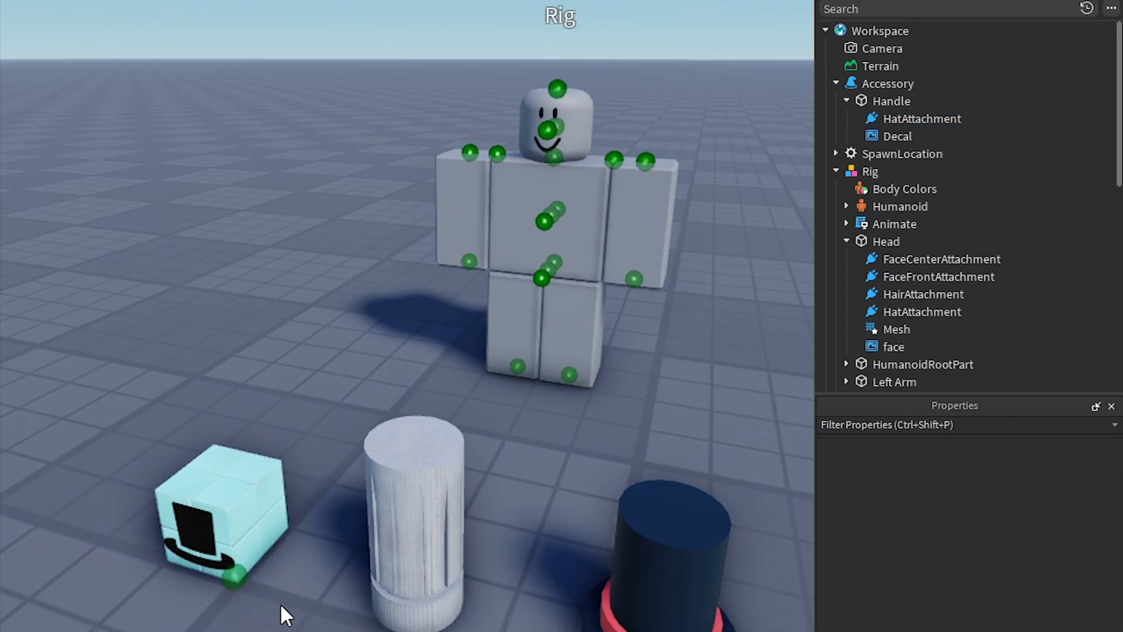
Collapse the Rig and the cube's Accessory in the object hierarchy
left_click(846, 241)
left_click(835, 171)
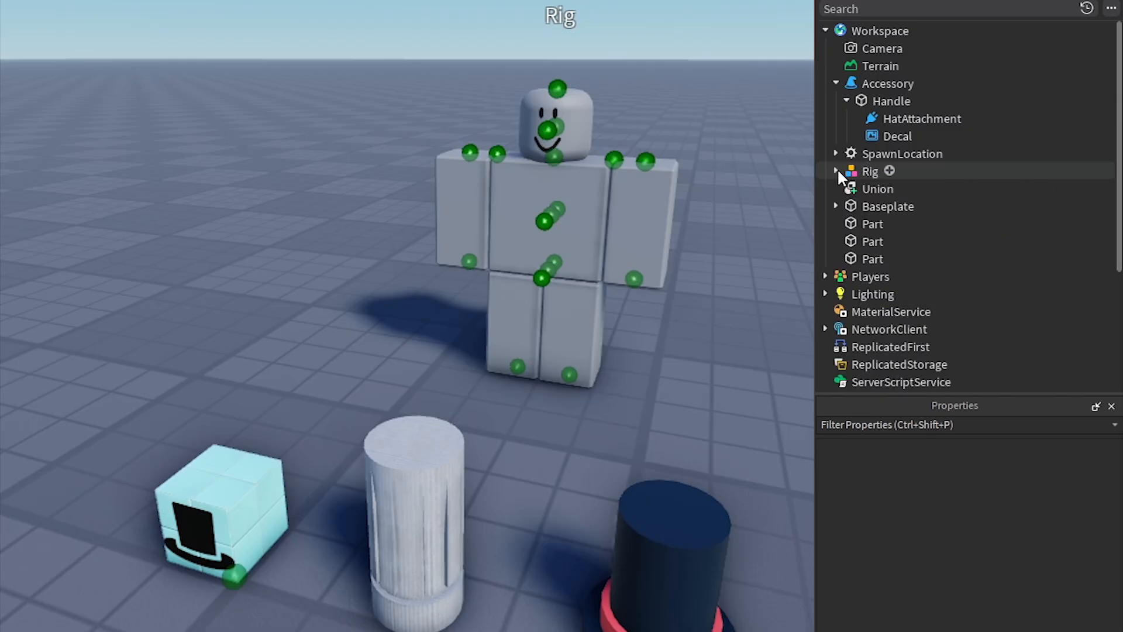
left_click(875, 85)
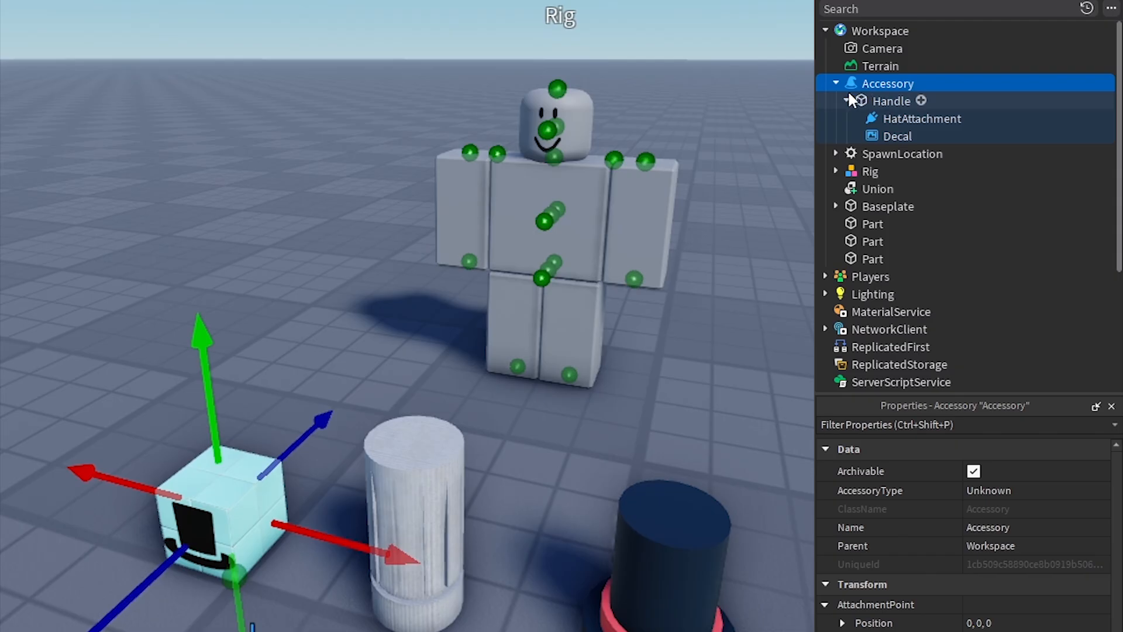
left_click(834, 83)
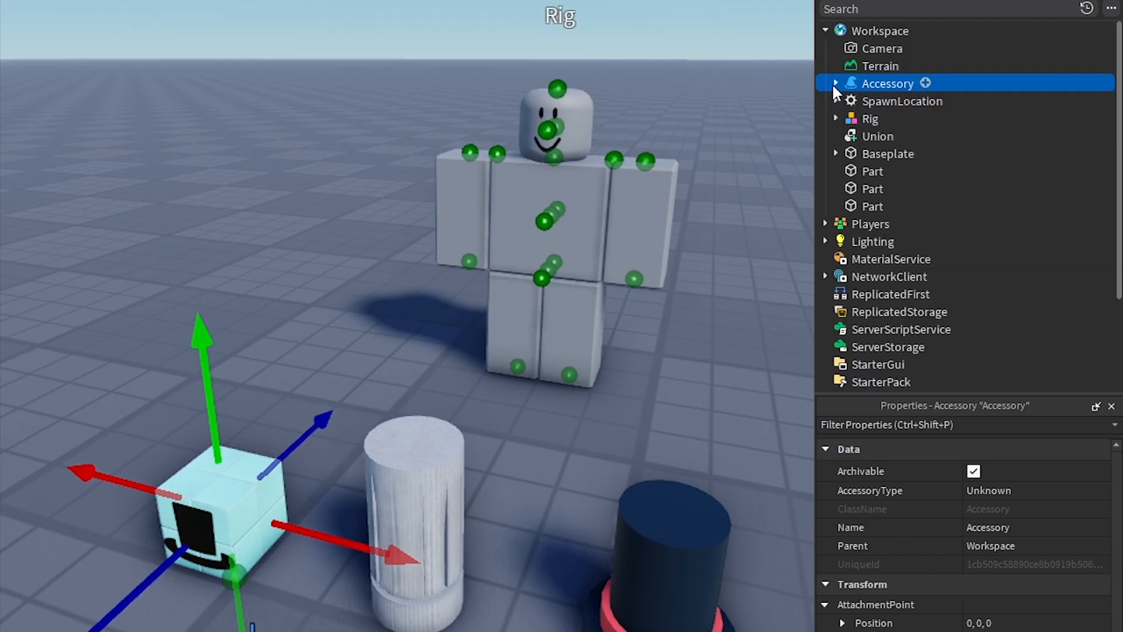
left_click_drag(879, 78, 934, 310)
Playtest by turning the view and walking the character around to examine how the cube sits on its head
scroll(939, 123, "down", 2)
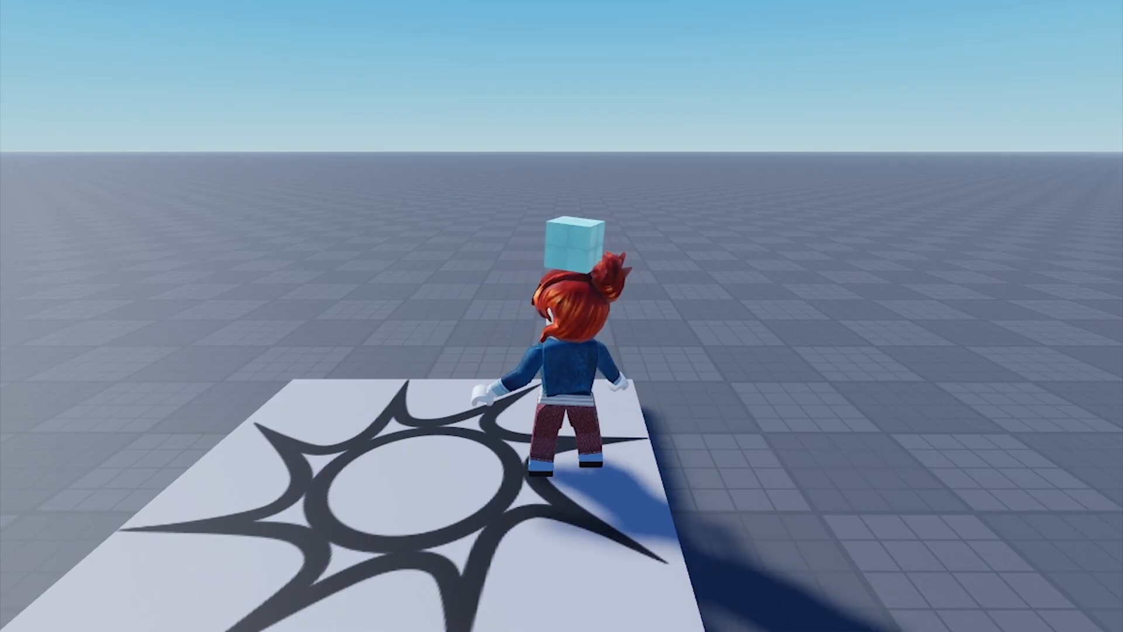
right_click_drag(561, 315, 754, 310)
key("w")
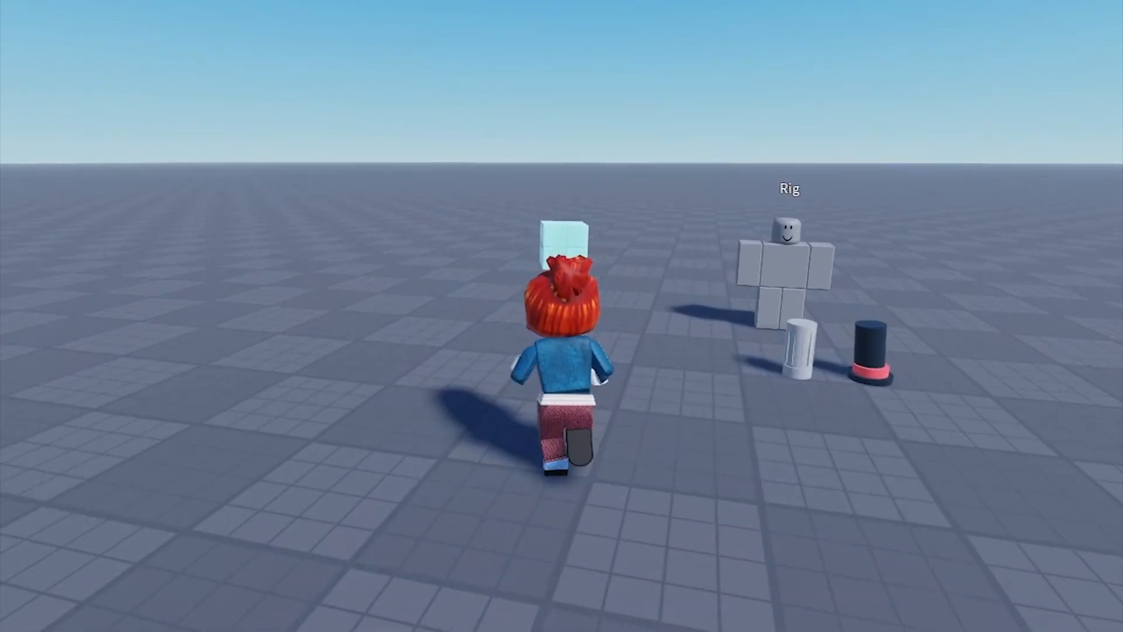
key("a")
key("s")
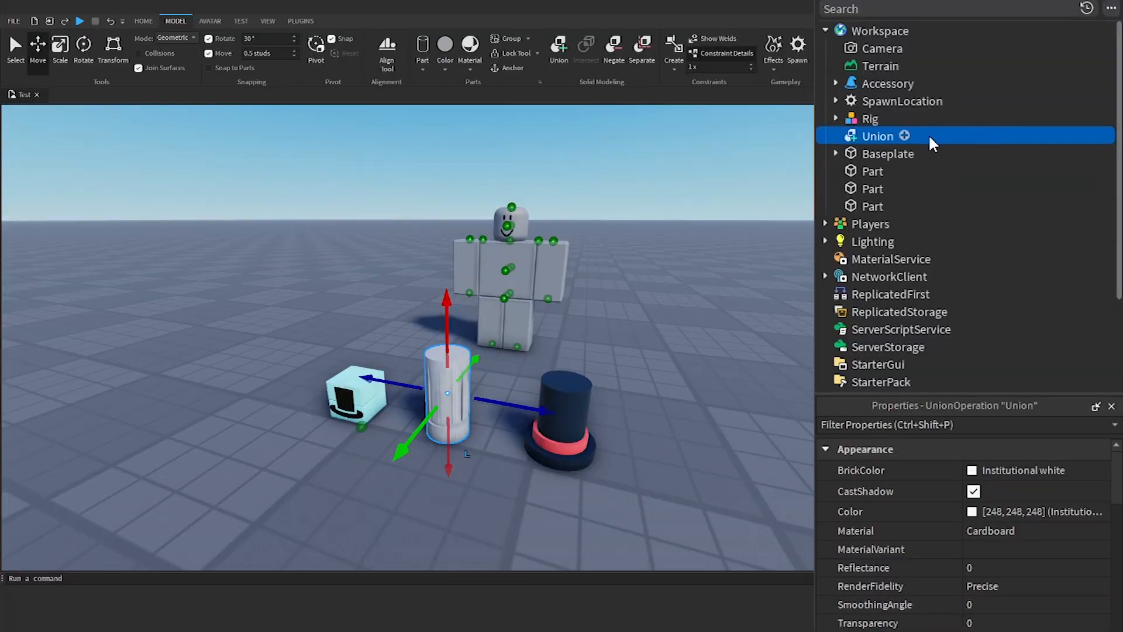
Add a second Accessory object to the Workspace
left_click(921, 30)
type("acc")
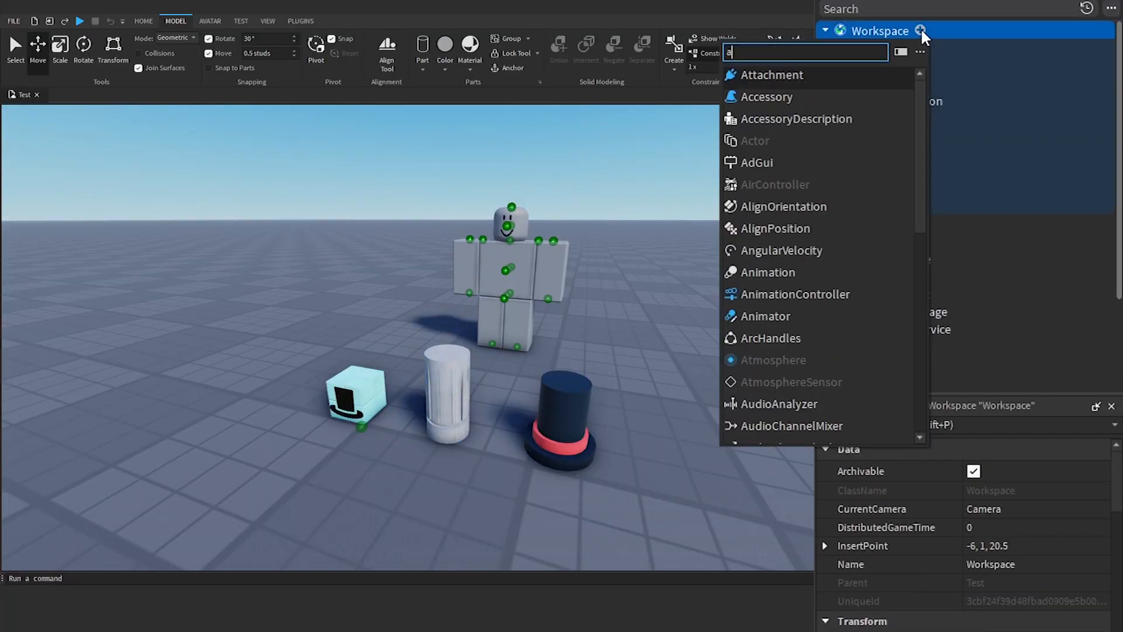
key("Return")
Put the white Union hat inside the new Accessory and rename it Handle
left_click_drag(867, 152, 886, 99)
double_click(886, 118)
type("Handle")
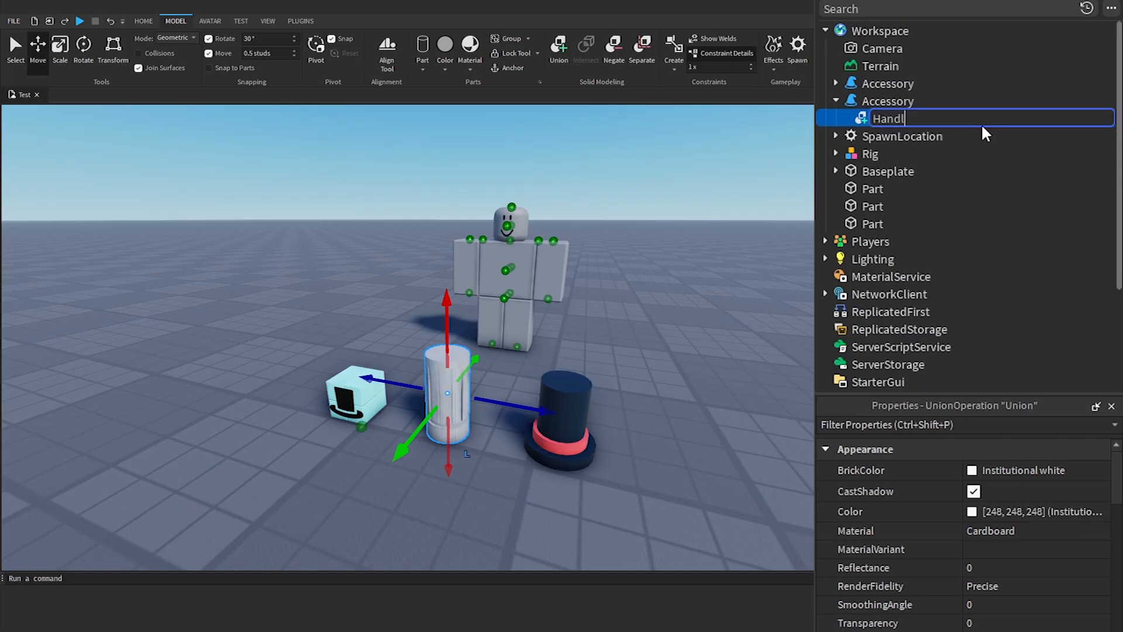
key("Return")
Add an Attachment to the white hat's Handle and name it HatAttachment
left_click(921, 118)
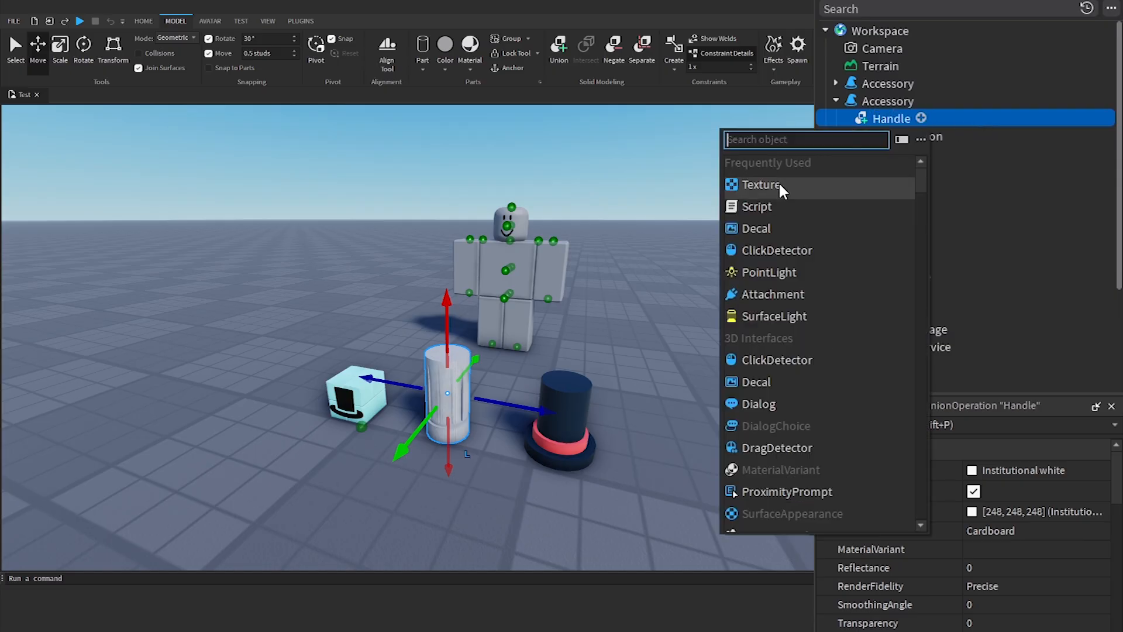
left_click(781, 297)
double_click(885, 137)
type("HatAttachment")
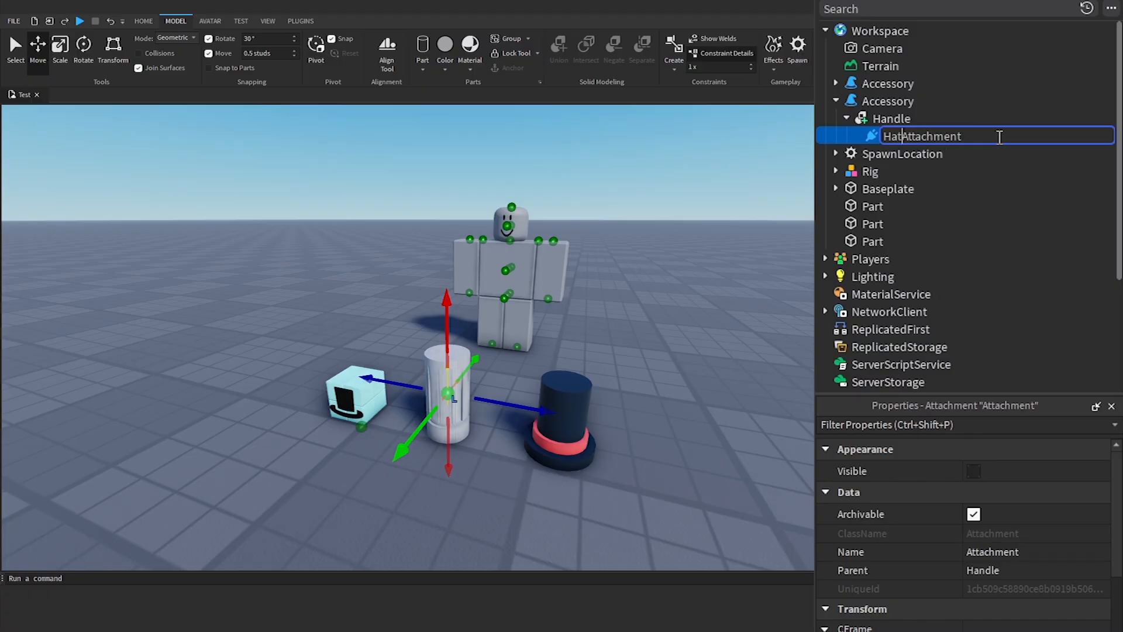
Finish naming the white hat's attachment HatAttachment and compare it with the HatAttachment in the Rig's Head
key("Return")
left_click(911, 309)
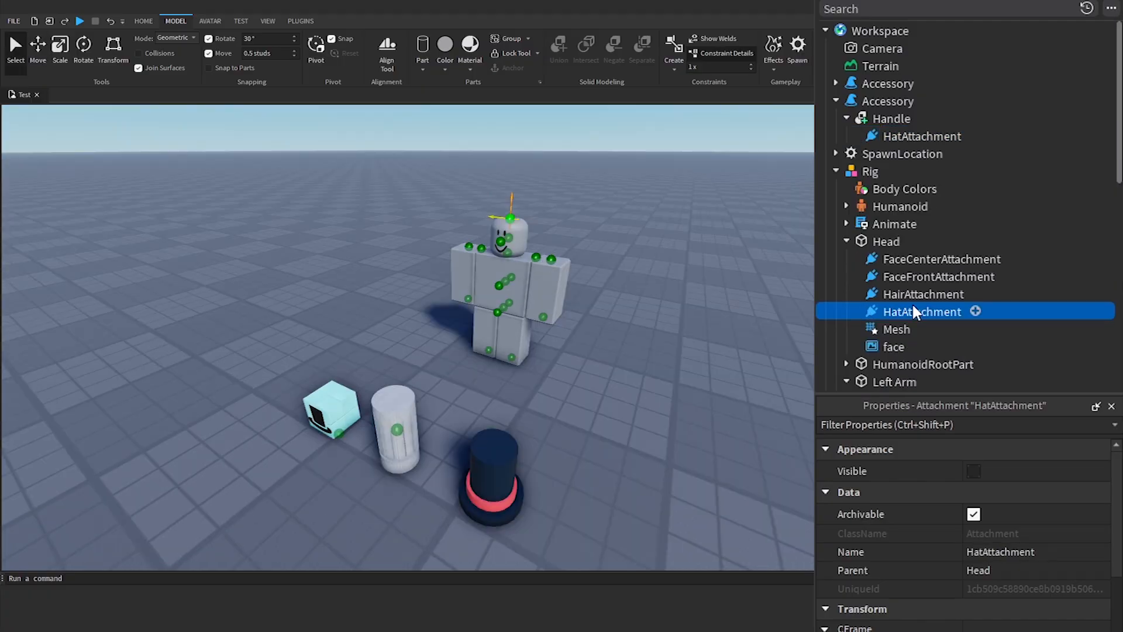
left_click(910, 136)
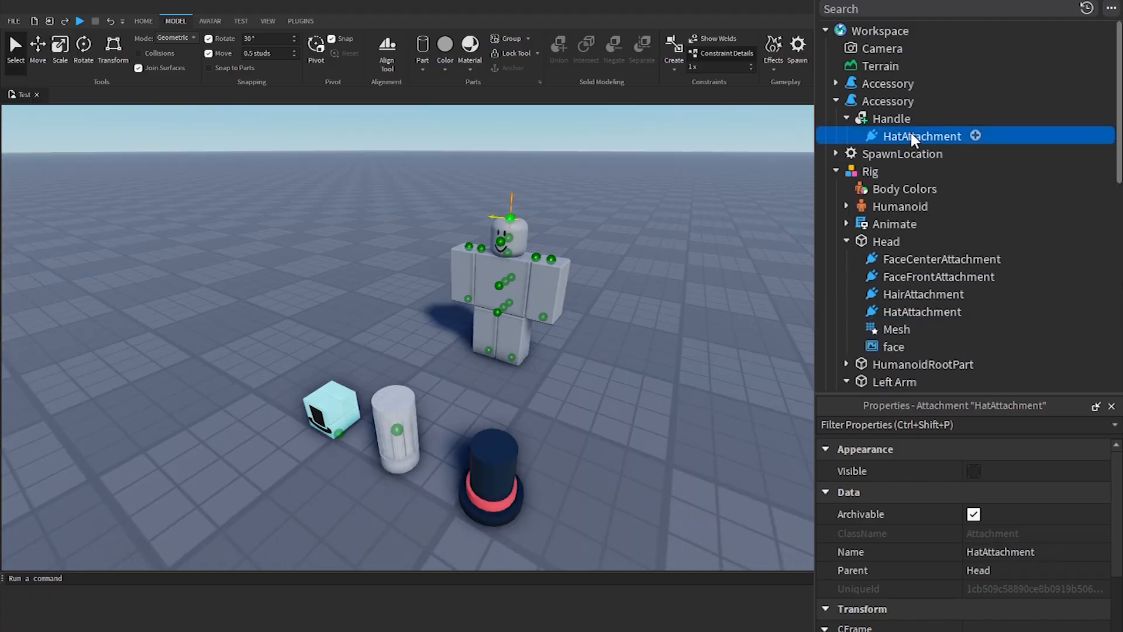
left_click(932, 309)
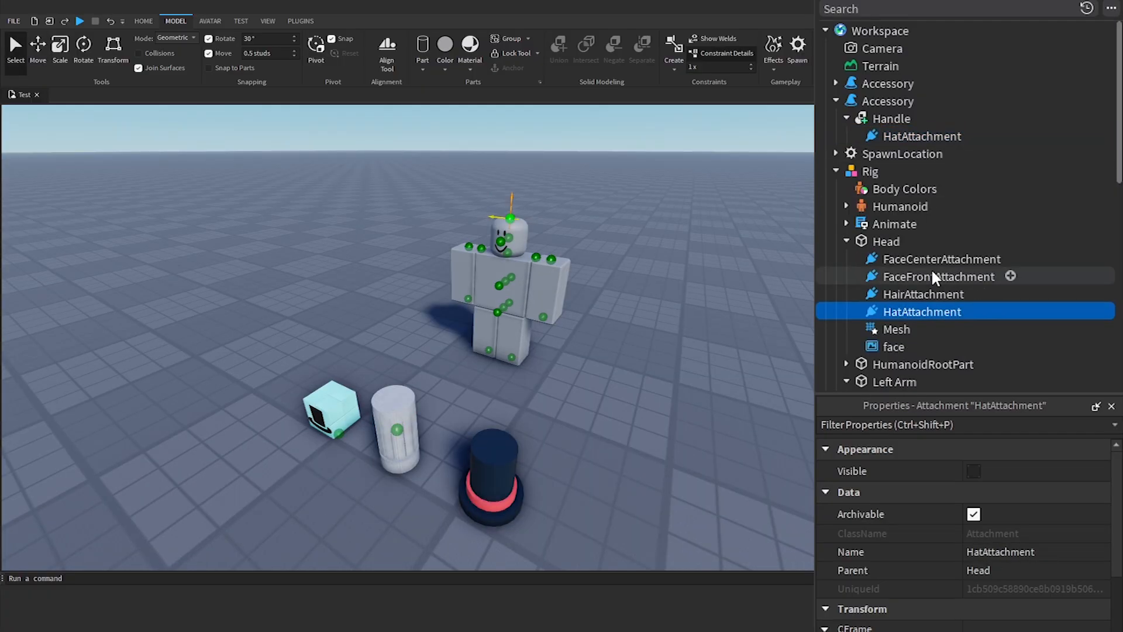
Rotate the white hat's HatAttachment to match the orientation of the HatAttachment in the Rig's Head
left_click(904, 137)
left_click(87, 56)
left_click_drag(394, 364, 326, 478)
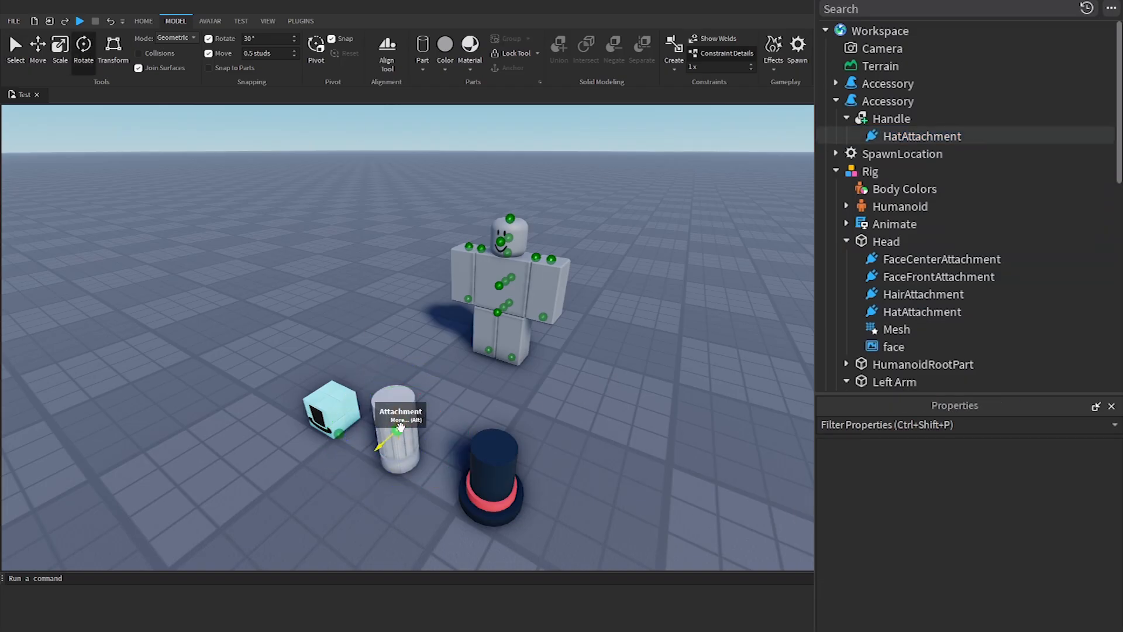
left_click(918, 309)
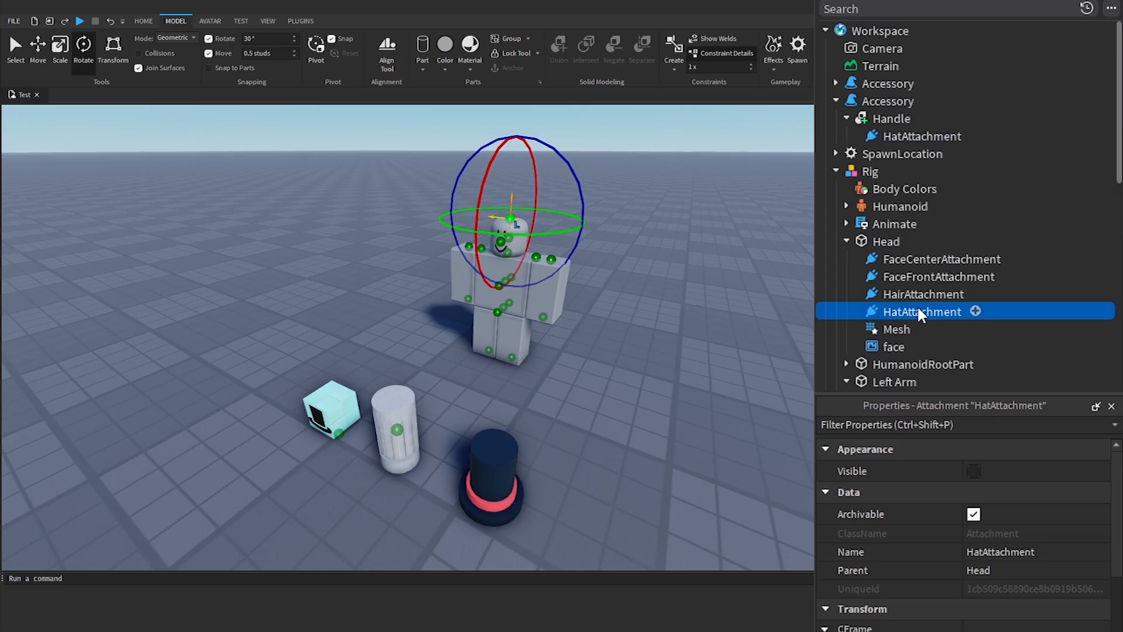
left_click(397, 430)
left_click_drag(383, 480, 299, 430)
left_click(684, 409)
left_click(397, 431)
middle_click_drag(380, 495, 452, 362)
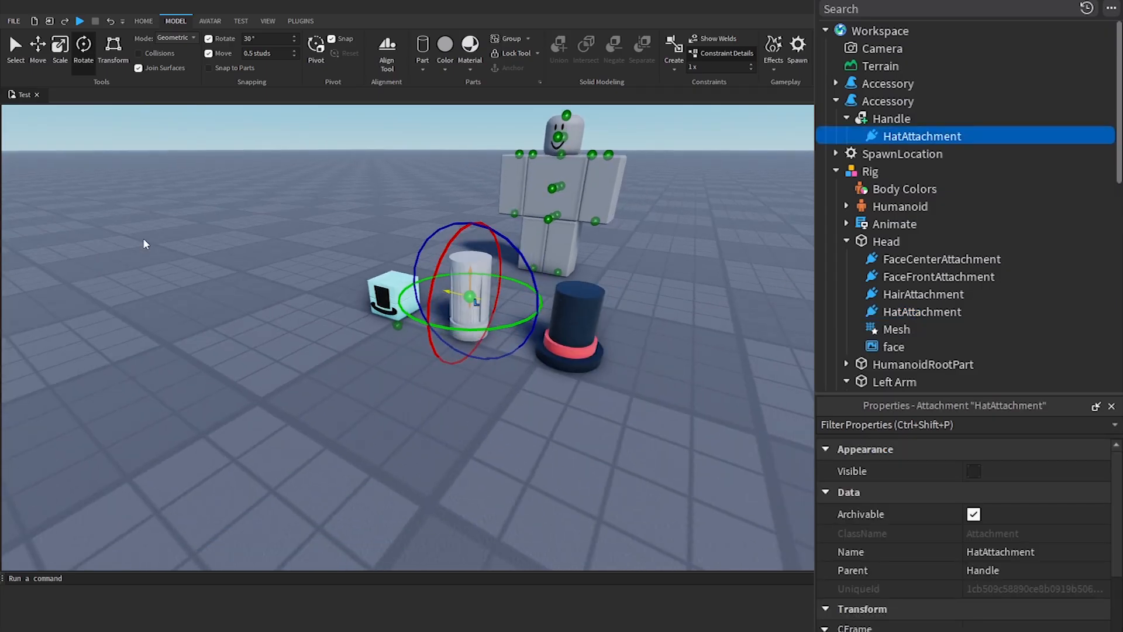
Move the white hat's HatAttachment down to the base of the hat, and collapse the second Accessory and the Rig
left_click(38, 53)
left_click(725, 328)
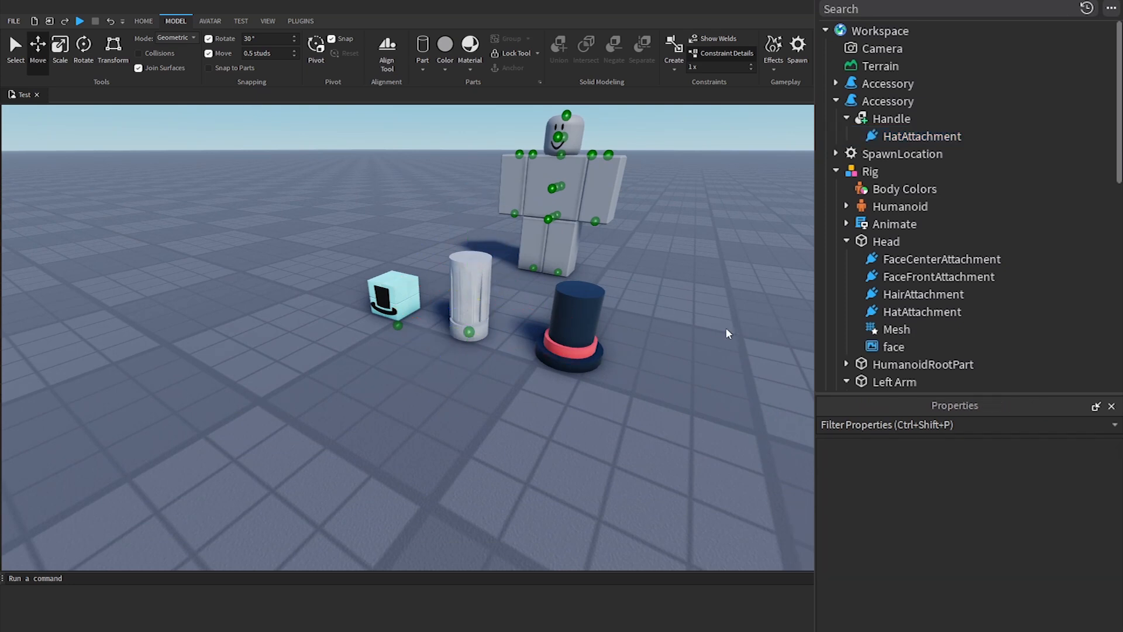
left_click(467, 295)
left_click(836, 101)
left_click(865, 101)
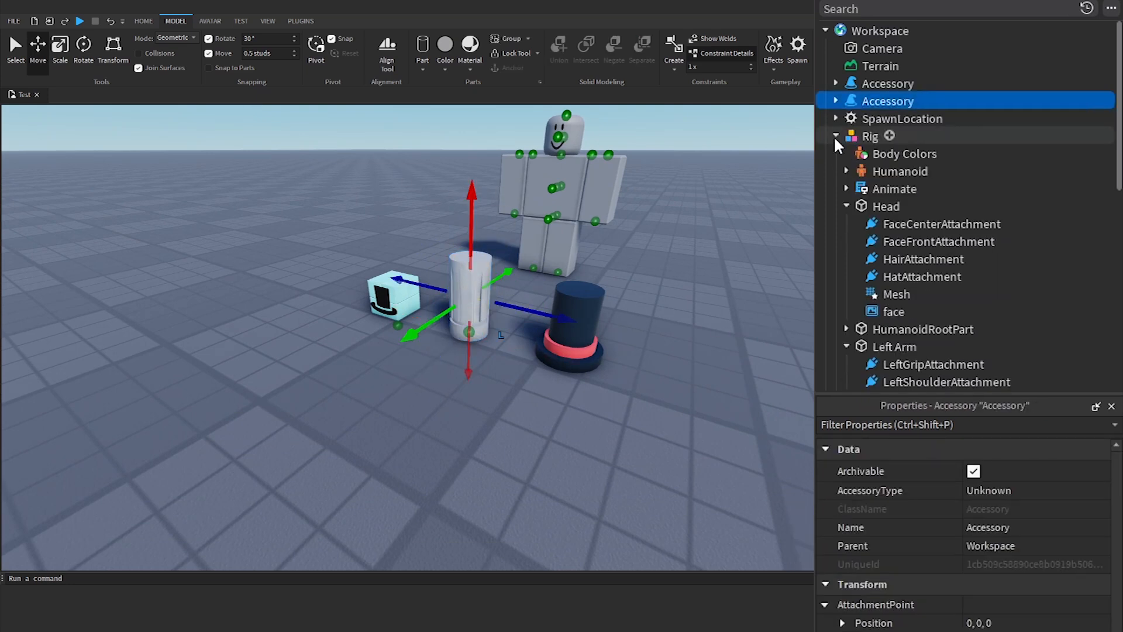
left_click(835, 136)
Playtest with the white hat and walk the character around to examine how the hat sits on its head
left_click_drag(859, 100, 908, 291)
scroll(915, 149, "down", 3)
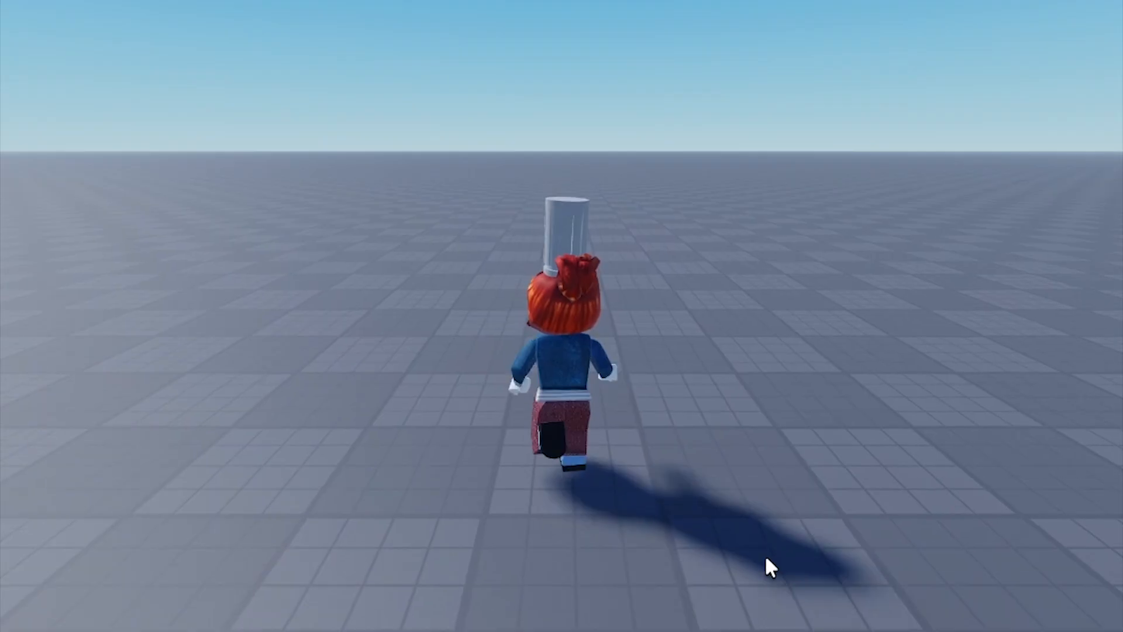
key("s")
key("w")
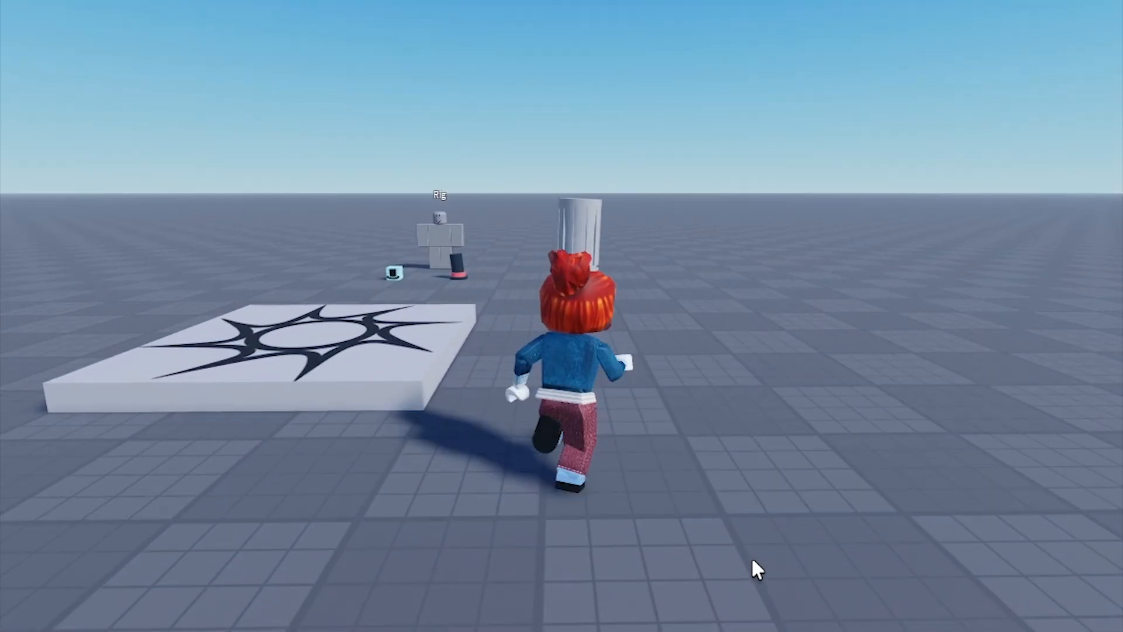
key("s")
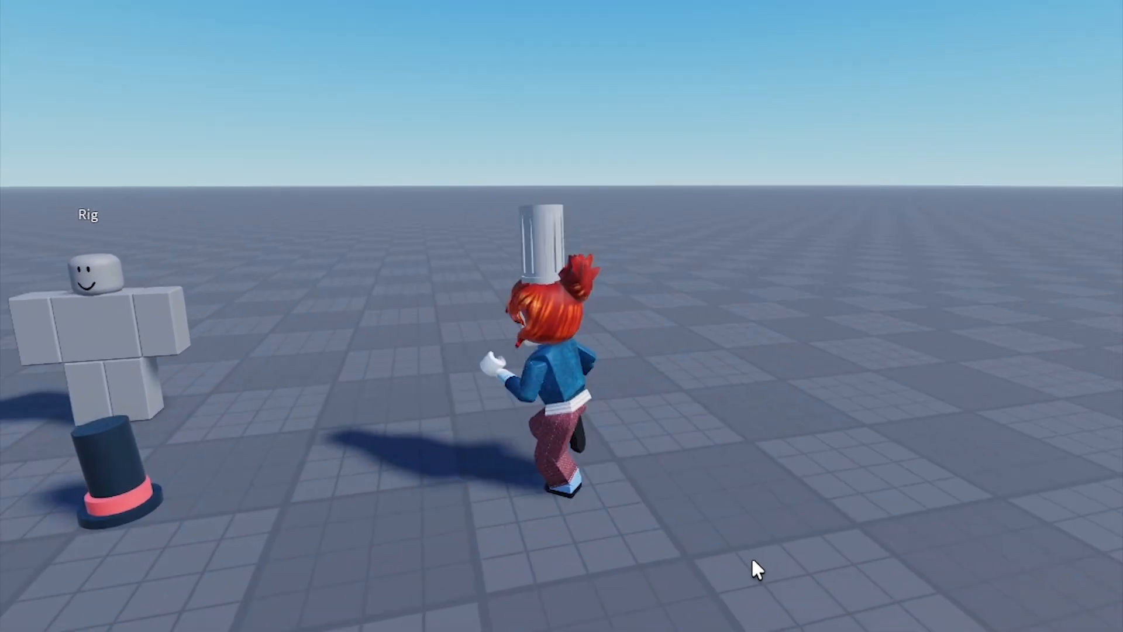
scroll(794, 558, "up", 3)
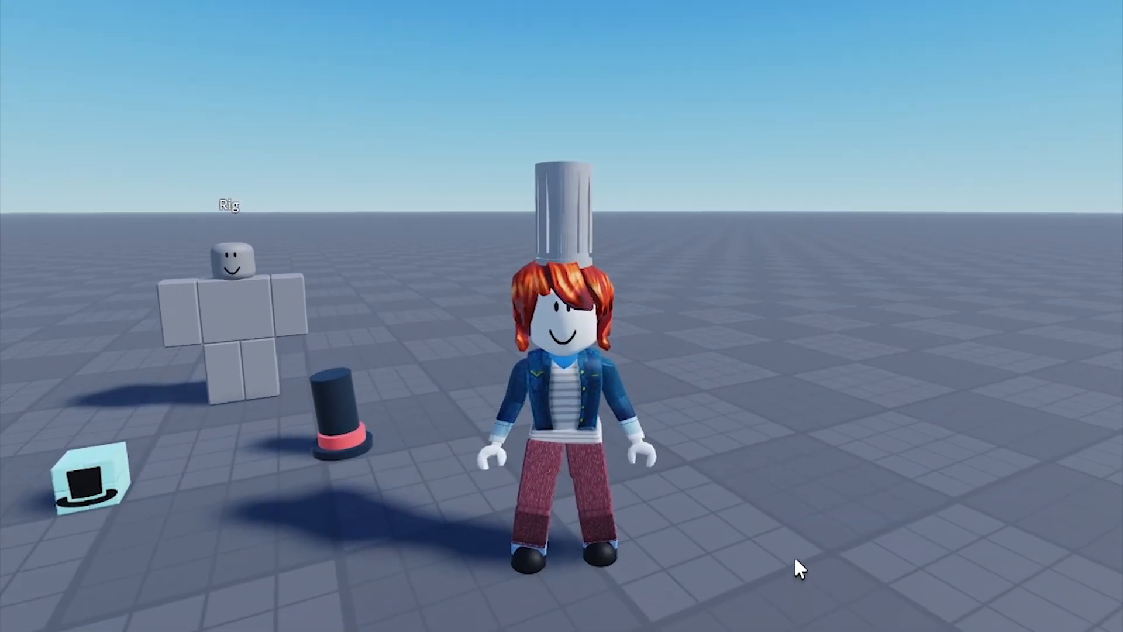
right_click_drag(794, 559, 796, 566)
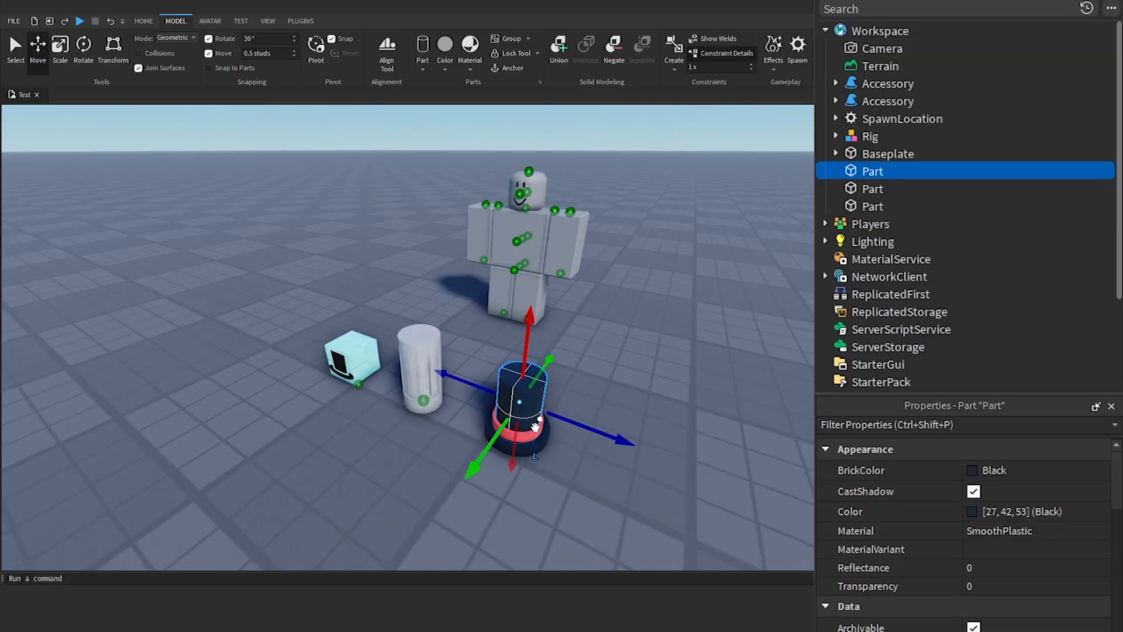
Check the separate parts of the top hat and add a third Accessory object to the Workspace
left_click(534, 427)
left_click(522, 403)
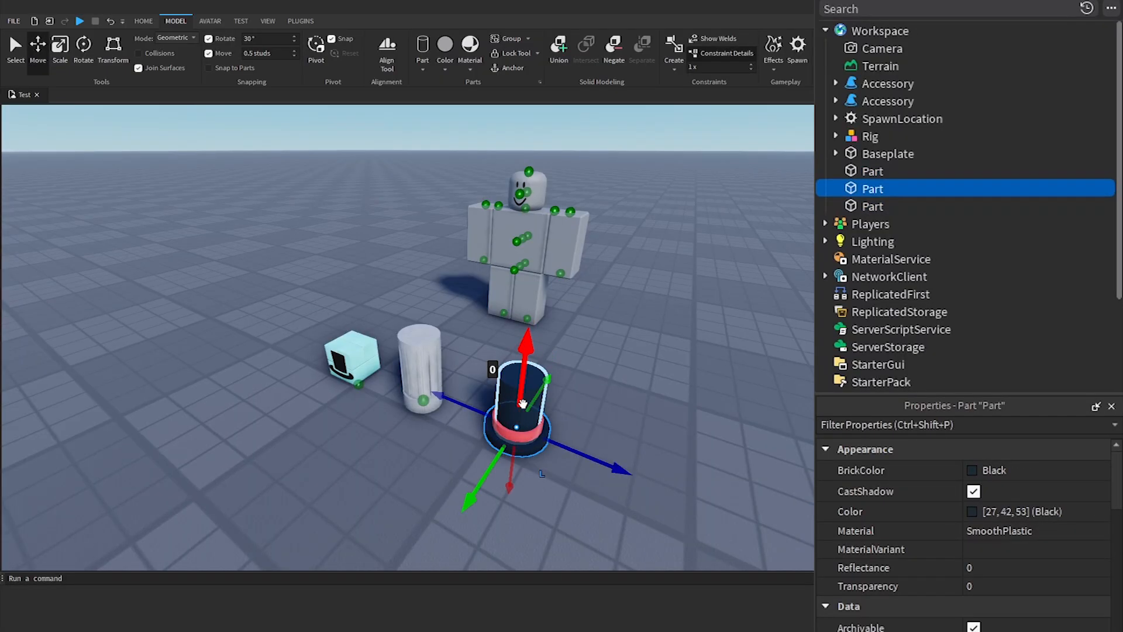
left_click(576, 397)
left_click(919, 30)
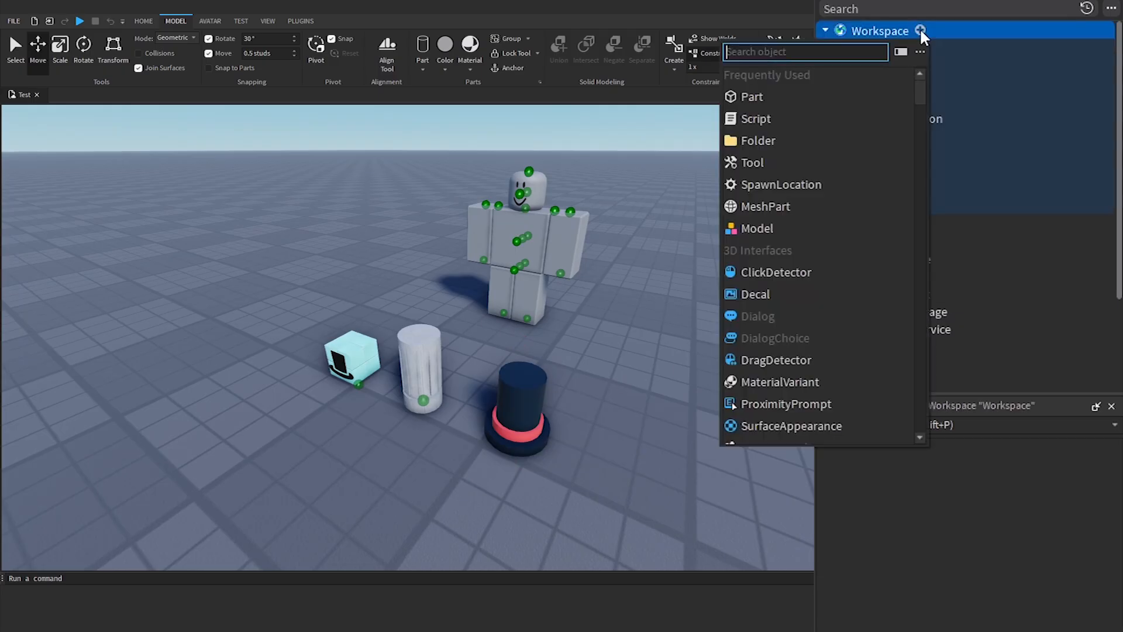
type("a")
left_click(786, 96)
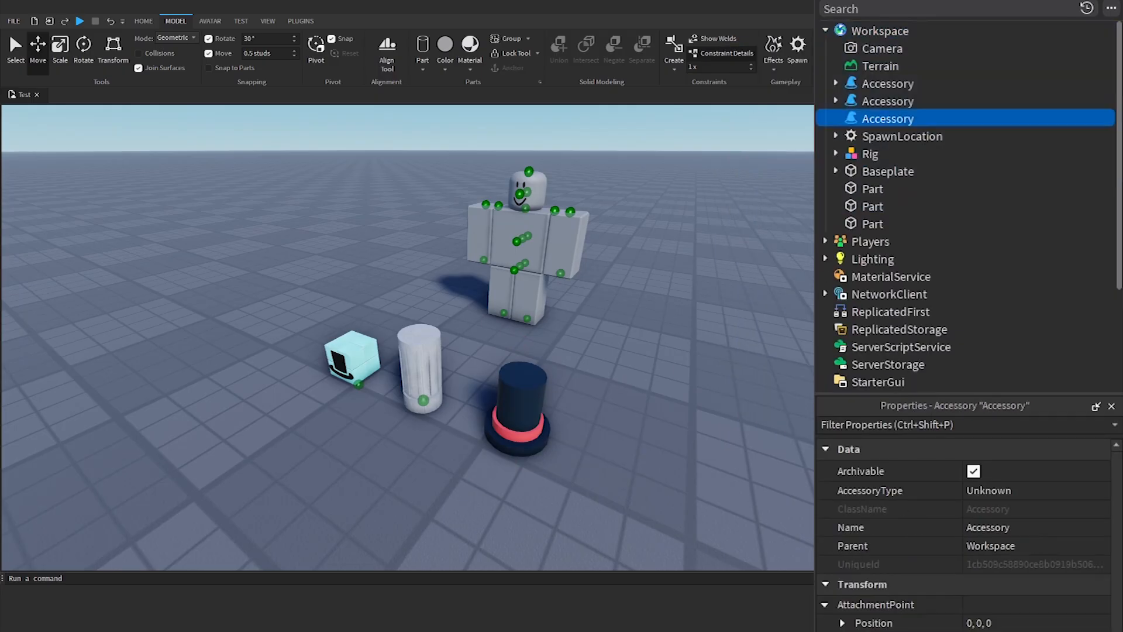
Put the three top hat parts inside the new Accessory and rename the tall cylinder part Handle
left_click_drag(690, 325, 475, 483)
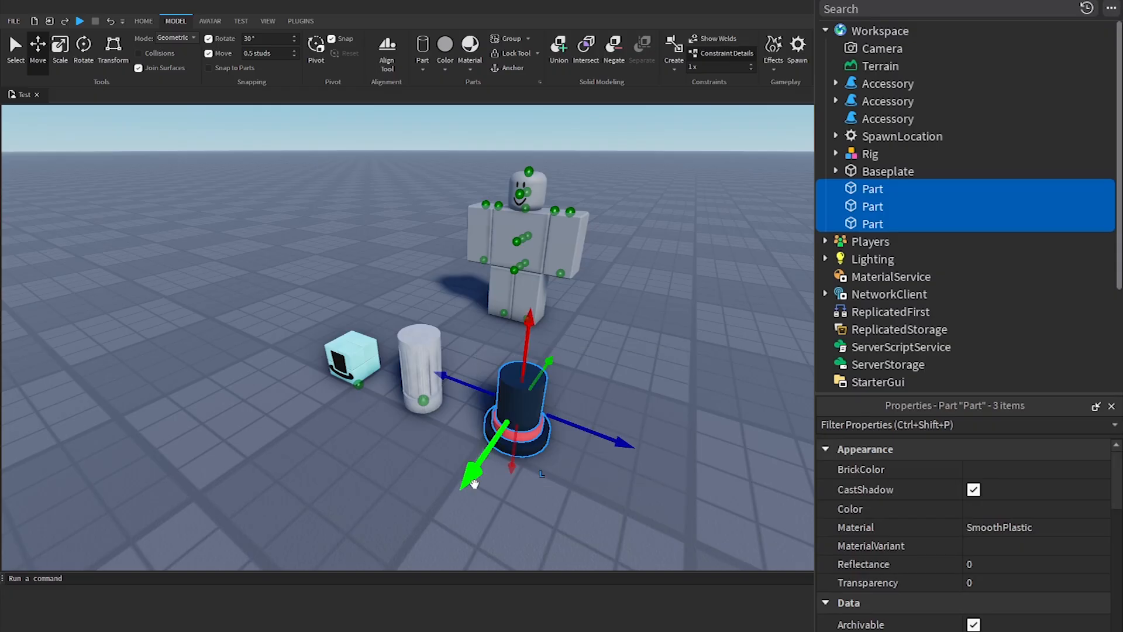
left_click_drag(871, 189, 881, 117)
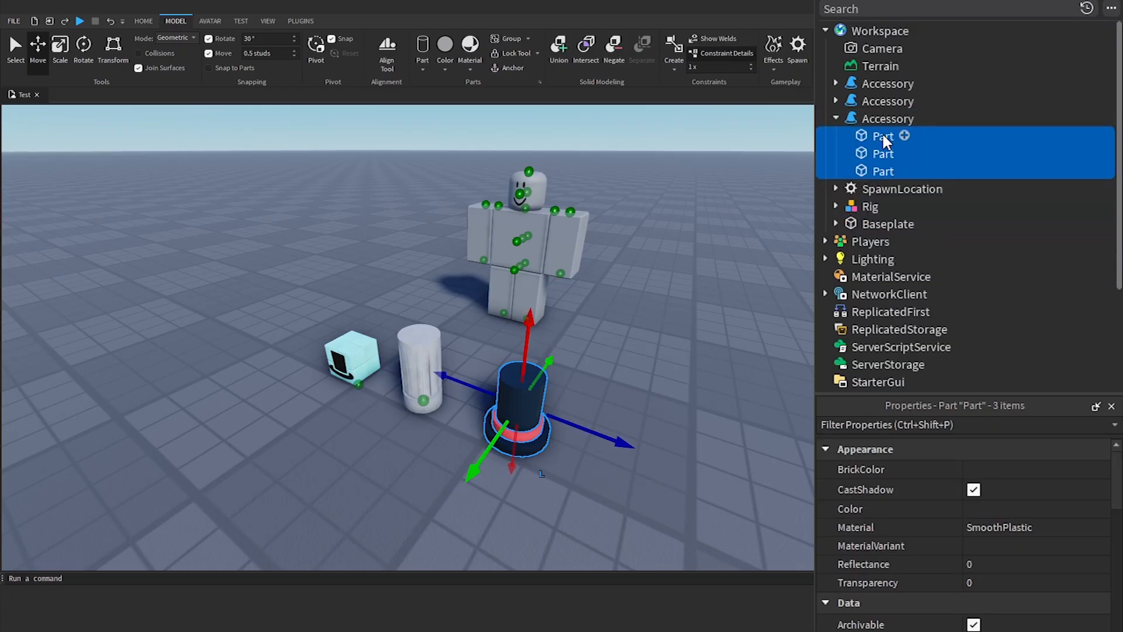
left_click(883, 135)
left_click(884, 136)
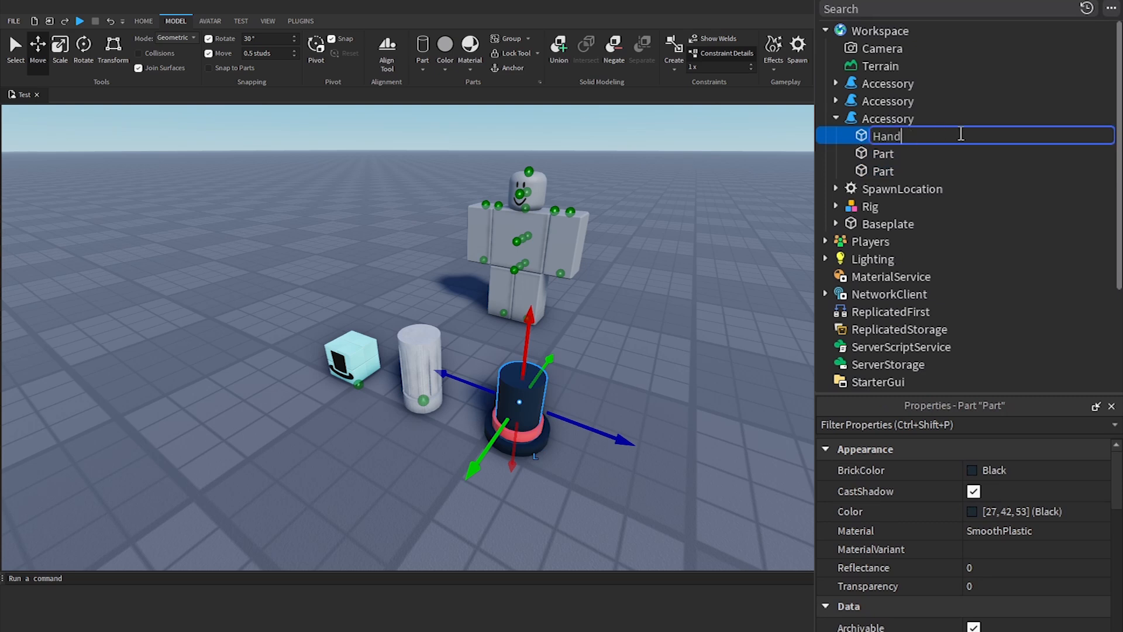
key("Return")
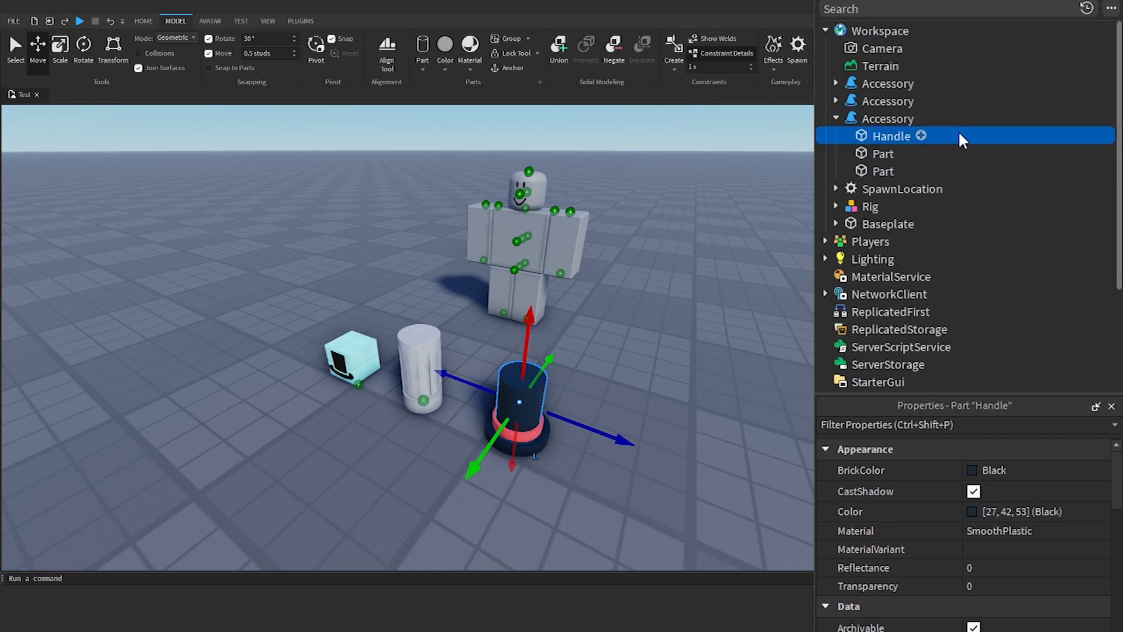
Add a WeldConstraint to the top hat's Handle with Handle as Part0 and the red band part as Part1
left_click(917, 138)
type("w")
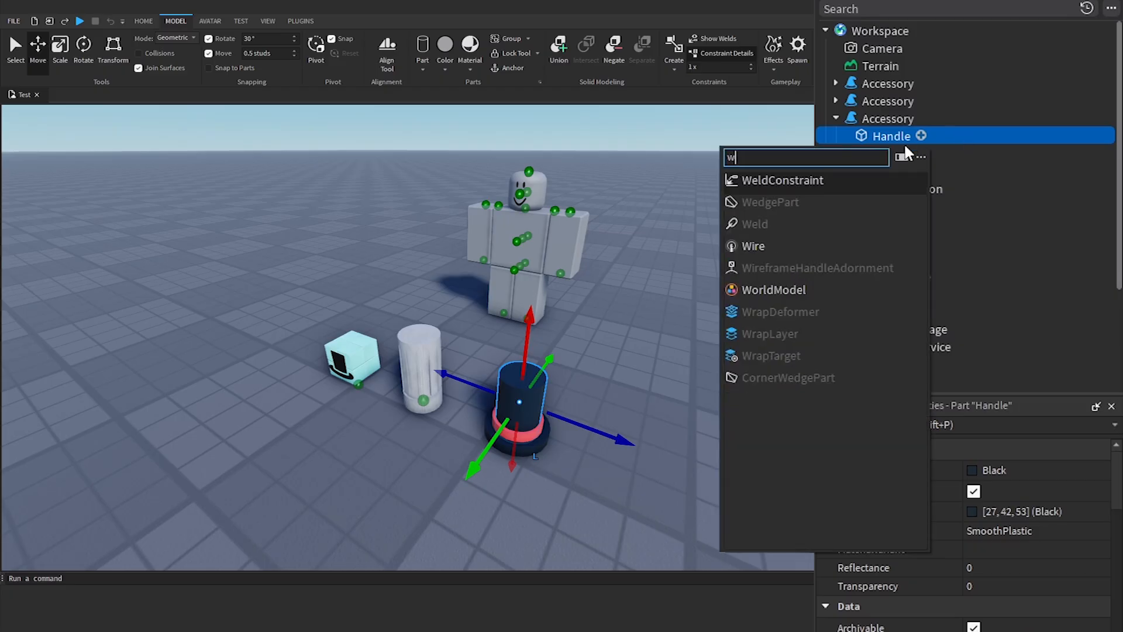
left_click(898, 181)
scroll(890, 175, "down", 2)
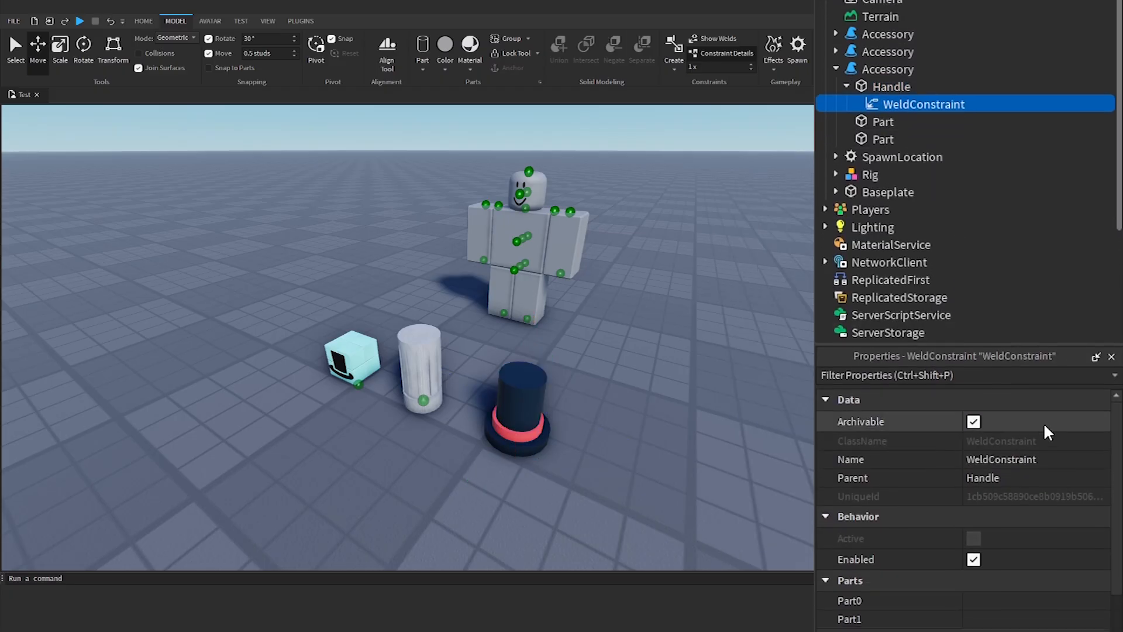
left_click(1000, 571)
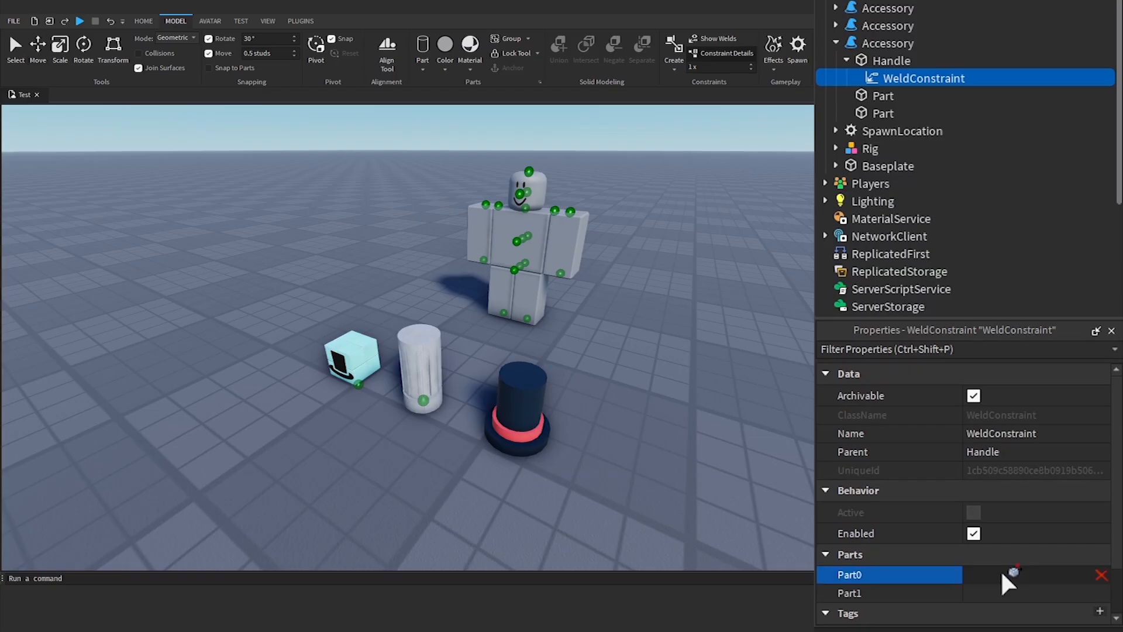
left_click(892, 54)
left_click(1039, 590)
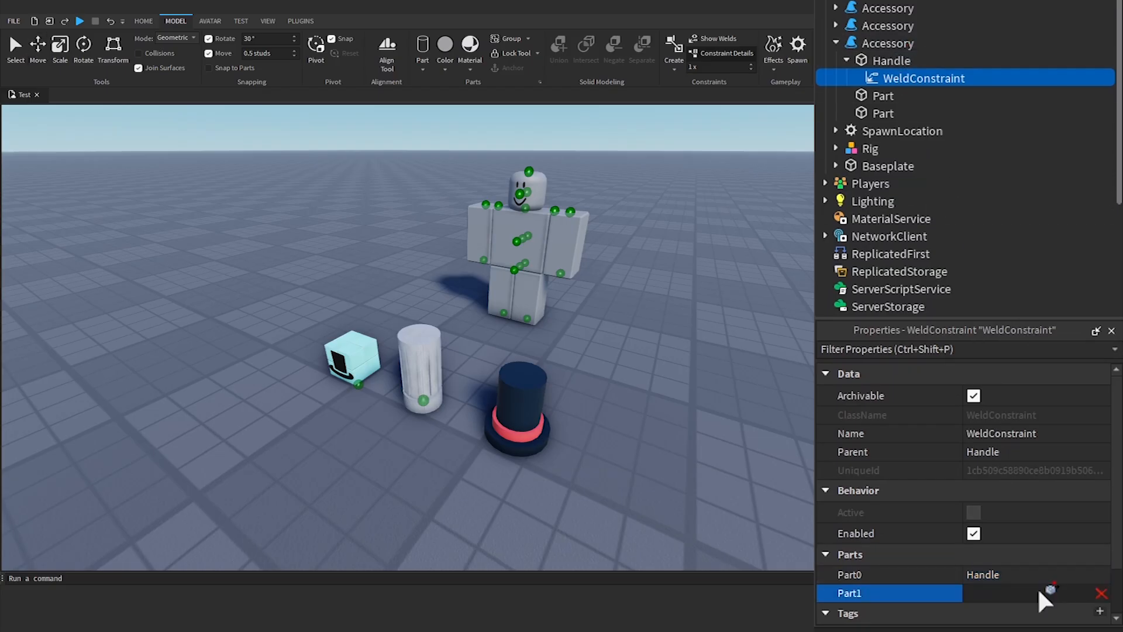
left_click(884, 97)
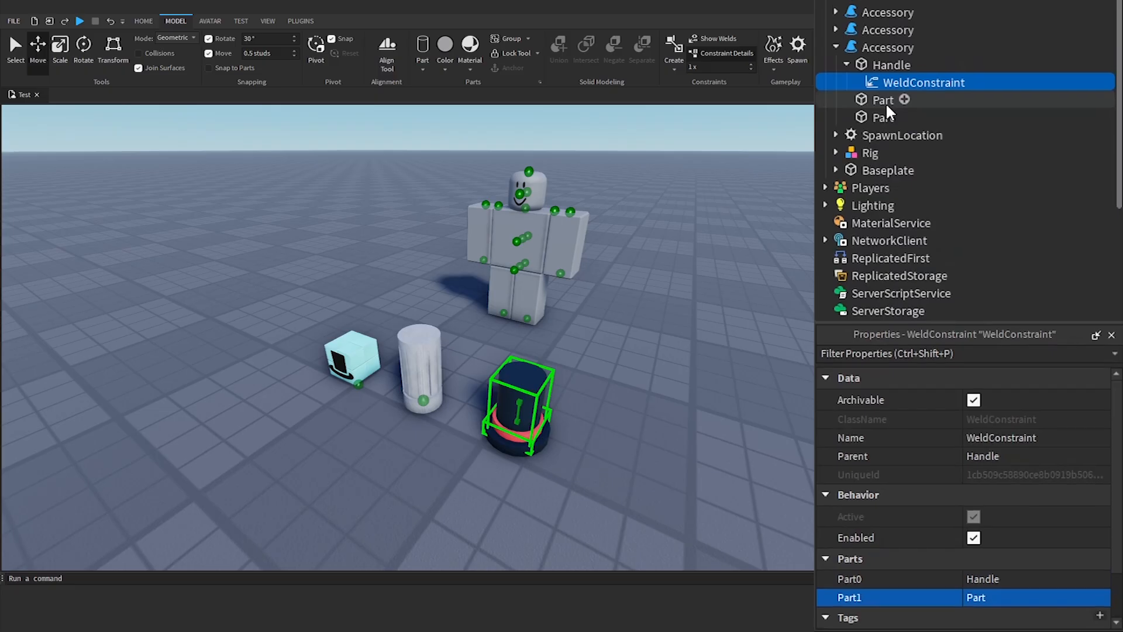
Add a second WeldConstraint to the top hat's Handle with Handle as Part0 and the brim part as Part1
scroll(886, 139, "up", 1)
left_click(892, 135)
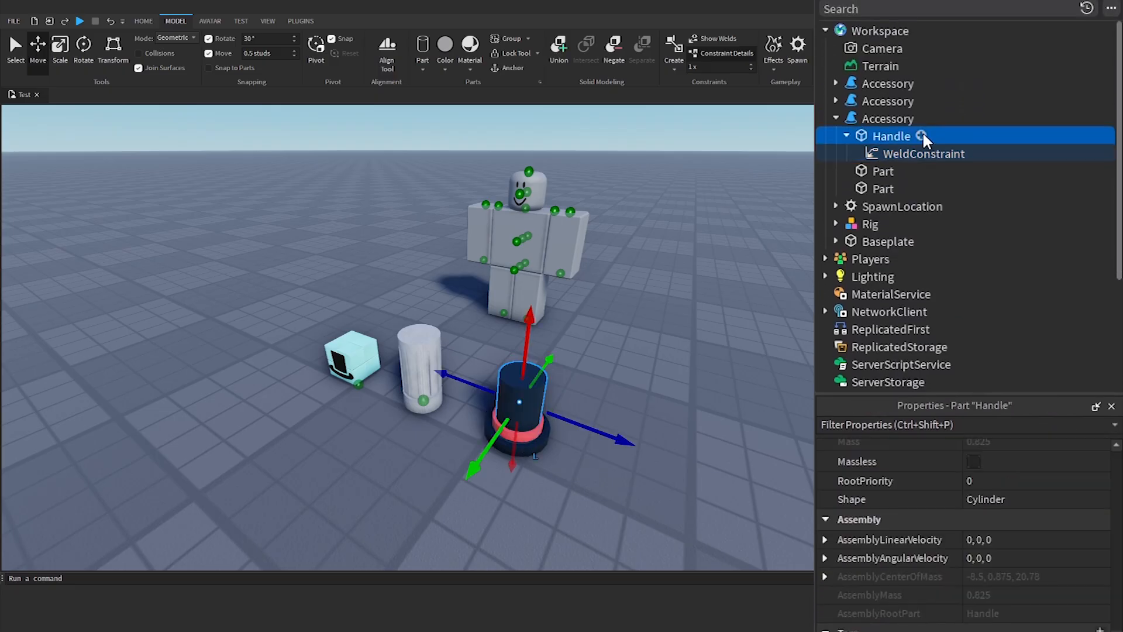
left_click(922, 135)
type("w")
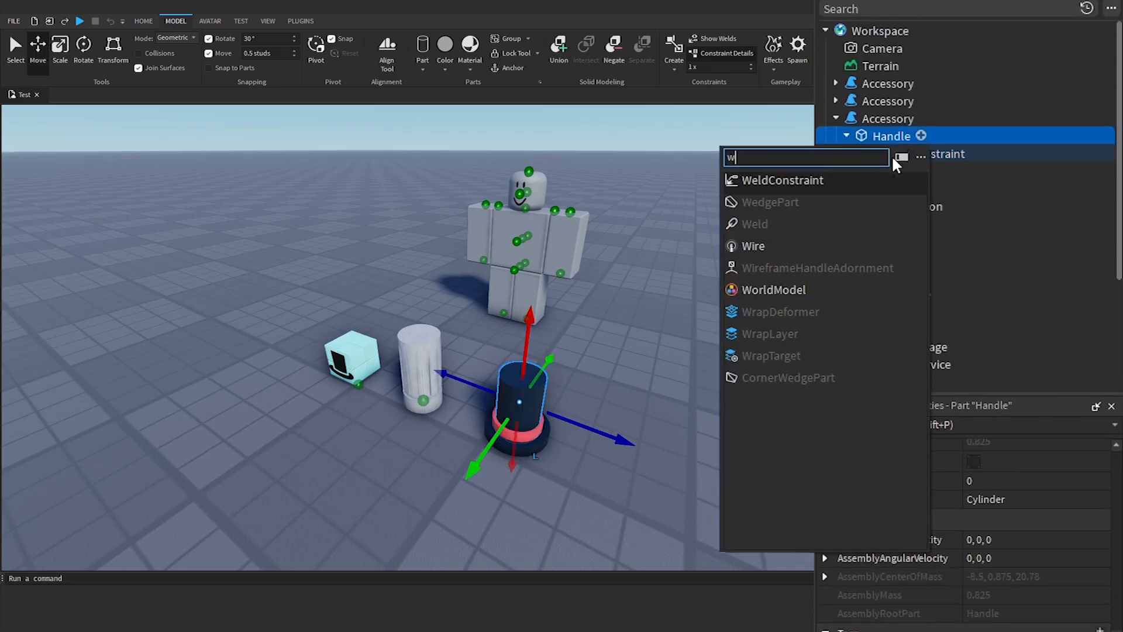
left_click(828, 179)
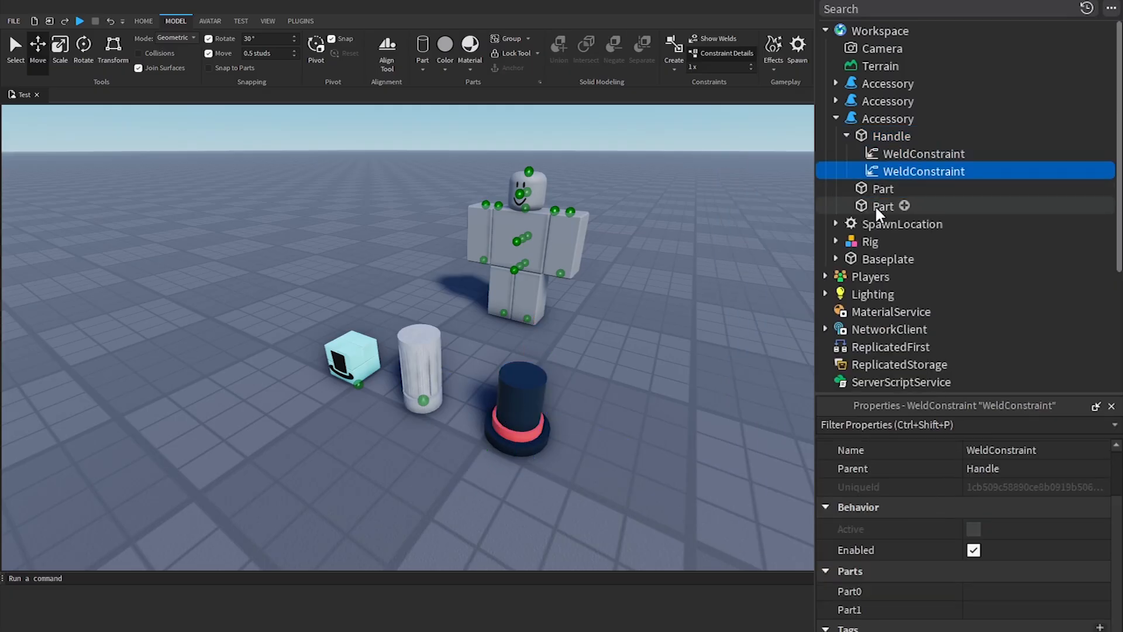
left_click(1023, 596)
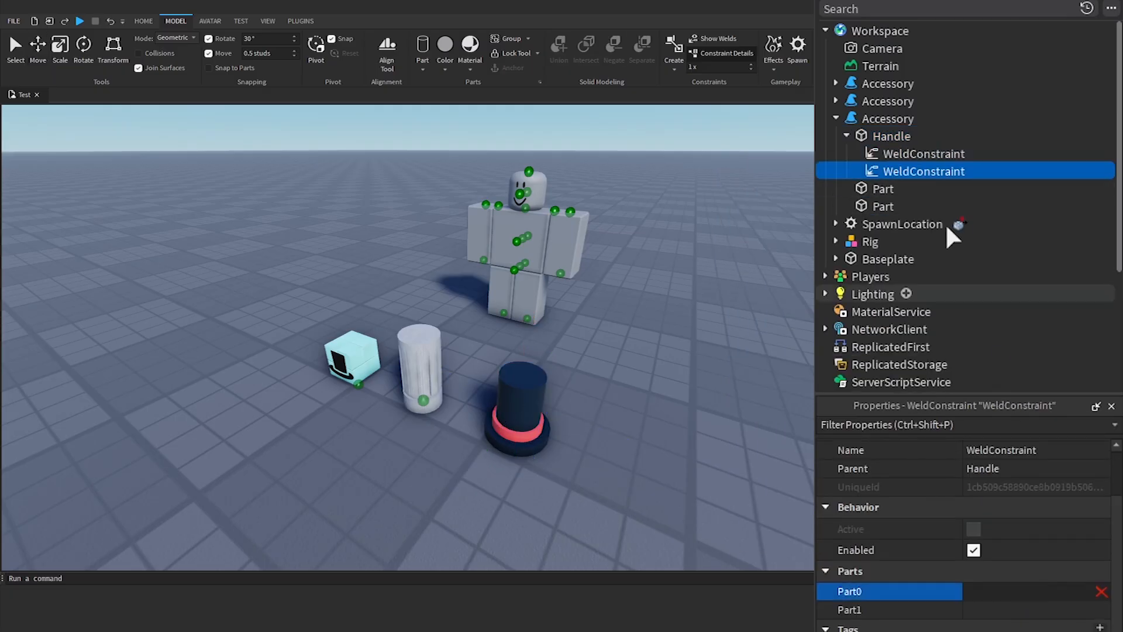
left_click(890, 133)
left_click(990, 609)
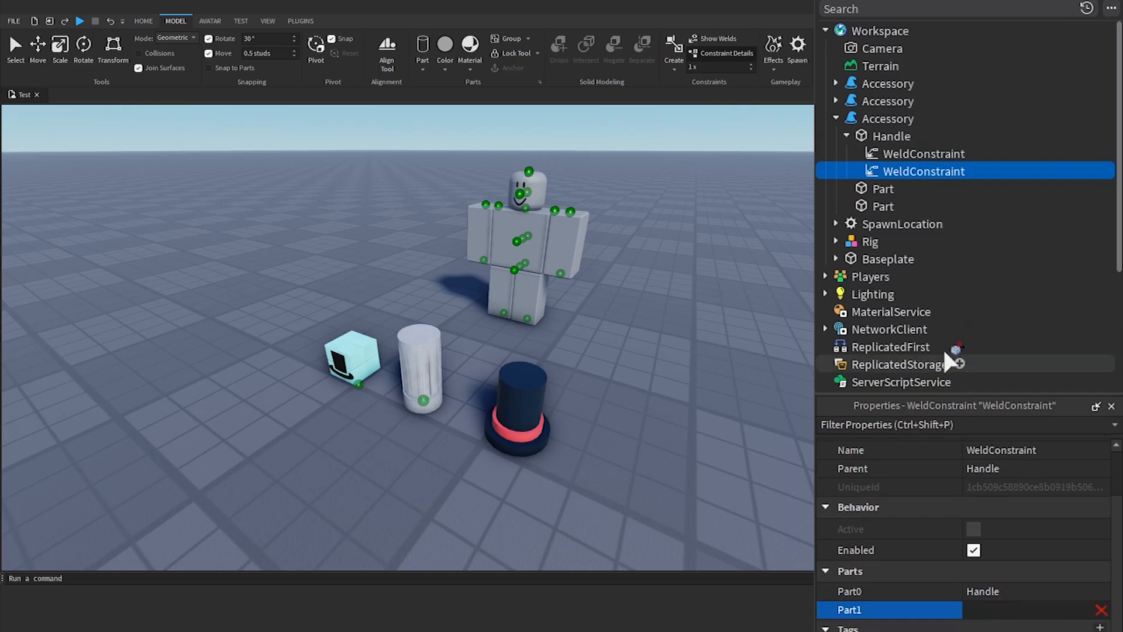
left_click(883, 205)
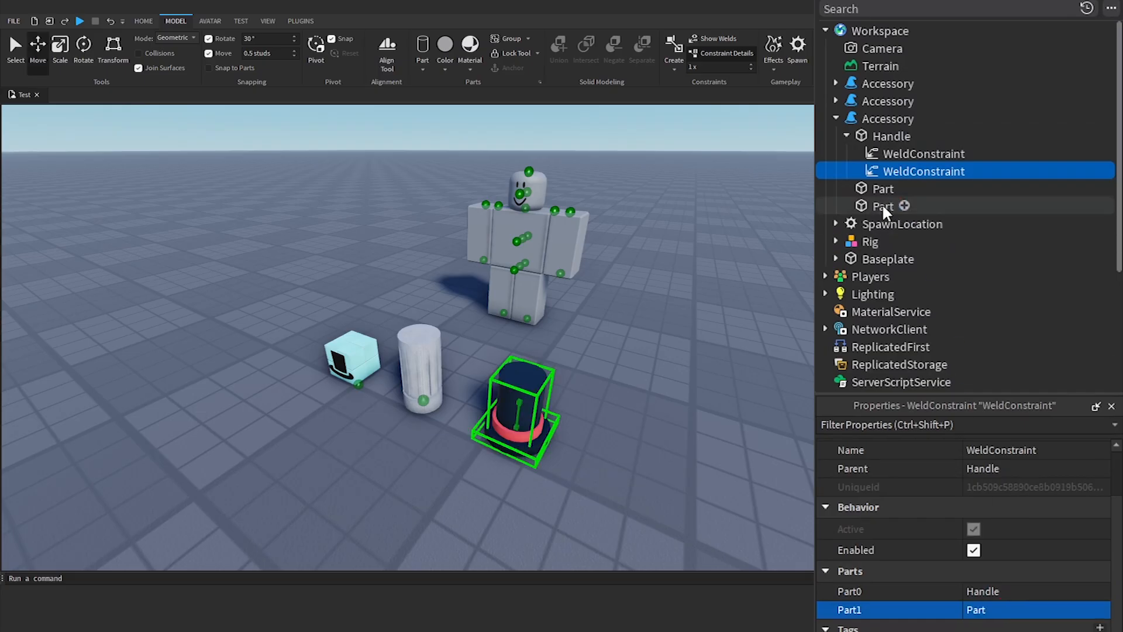
Add an Attachment to the top hat's Handle and rename it HatAttachment
left_click(893, 136)
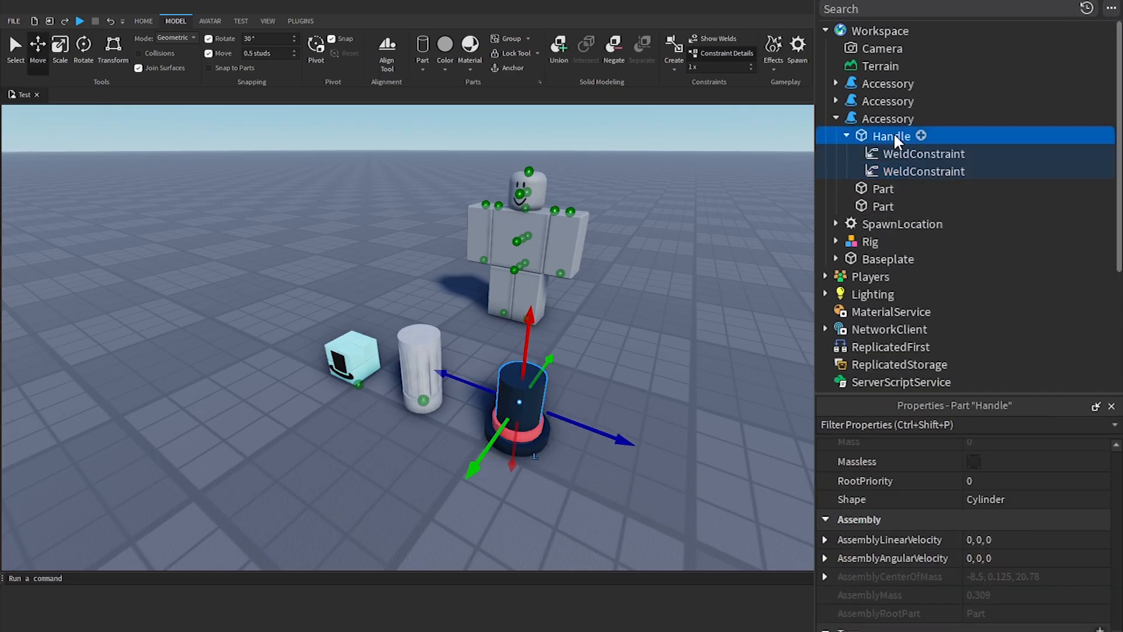
left_click(920, 135)
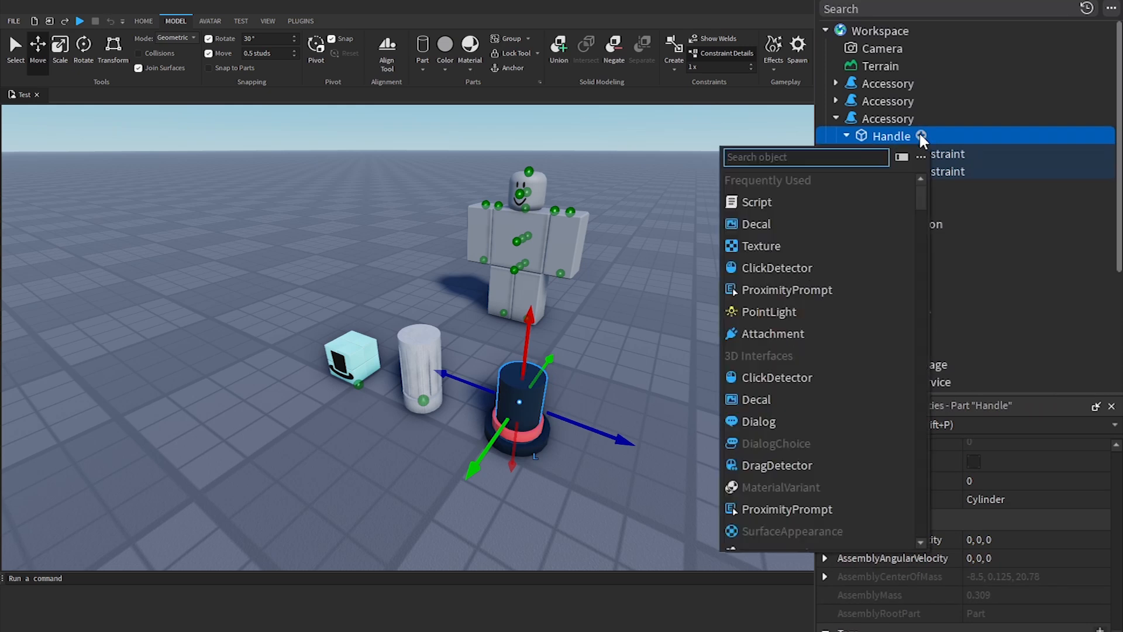
type("a")
left_click(793, 179)
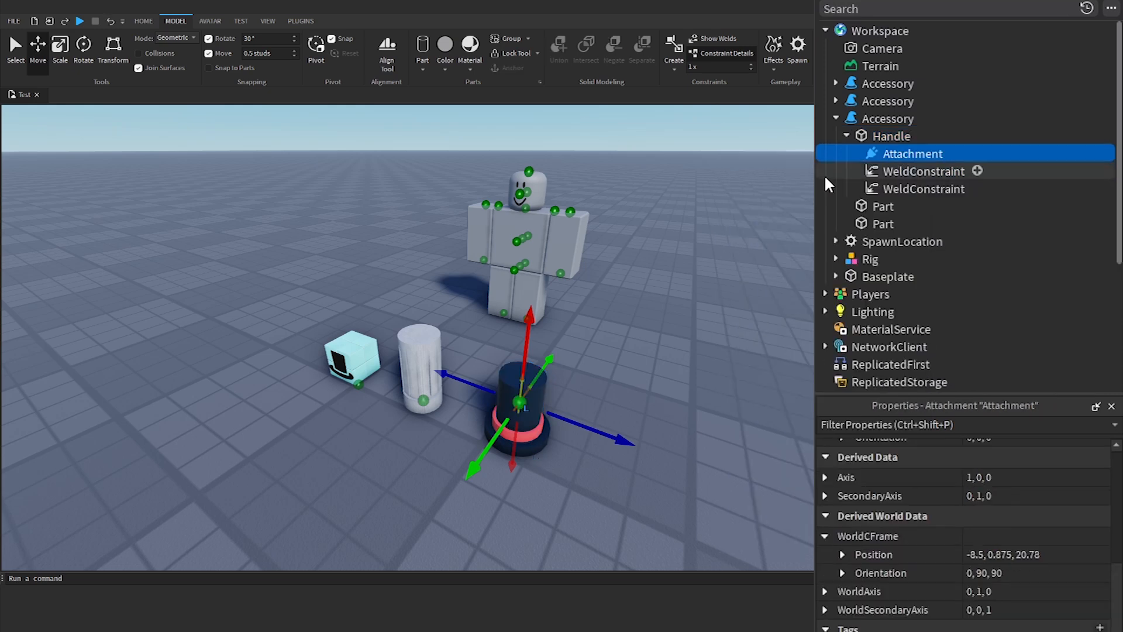
double_click(888, 153)
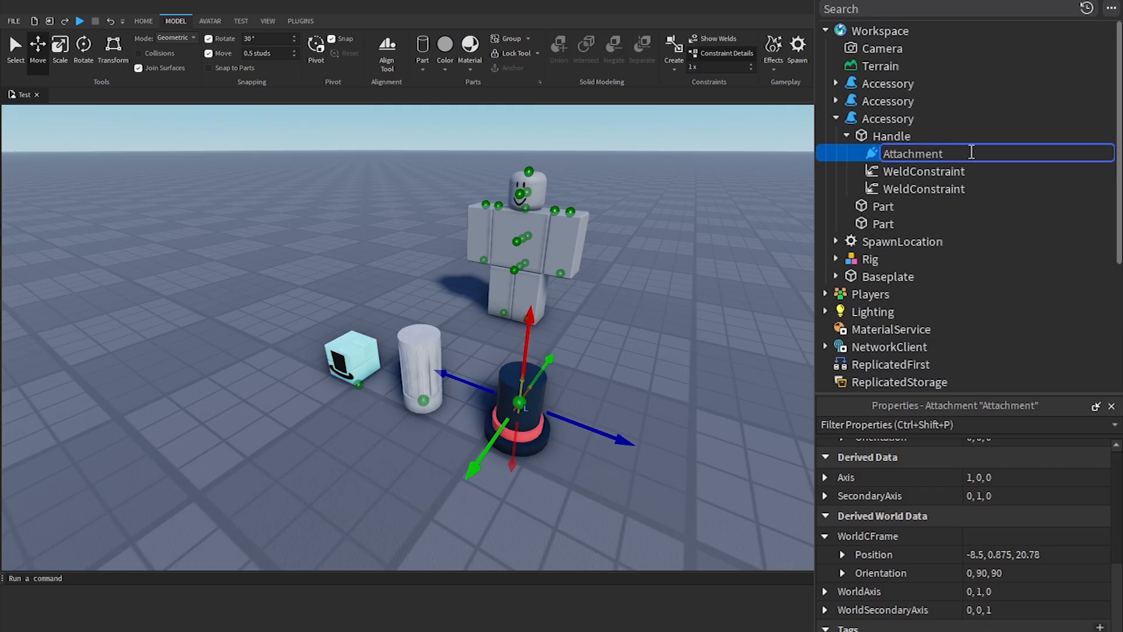
key("Return")
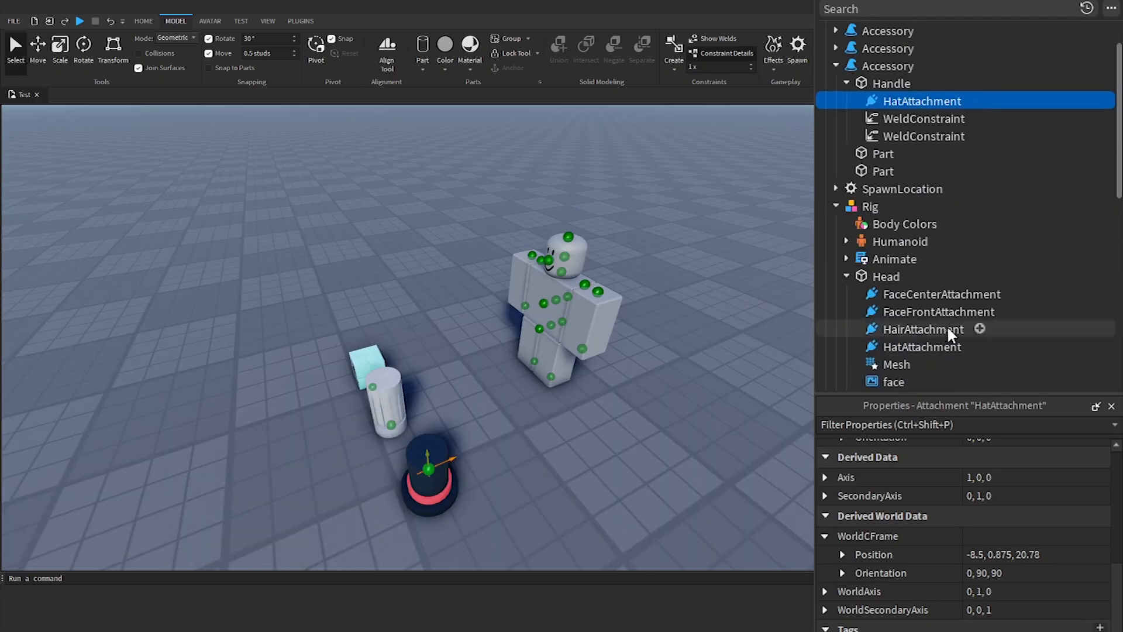
Rotate the top hat's HatAttachment to a world orientation of 0, 0, 0, using the rig head's HatAttachment as reference
left_click(947, 347)
left_click(901, 100)
key("ctrl+2")
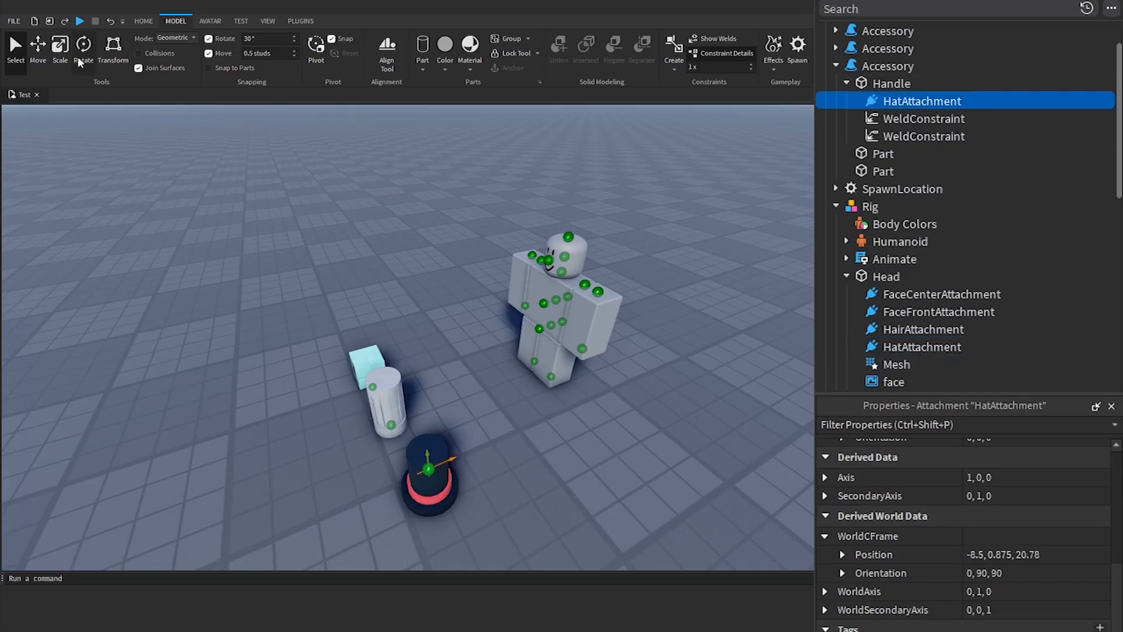
left_click_drag(383, 443, 374, 421)
right_click_drag(506, 471, 513, 452)
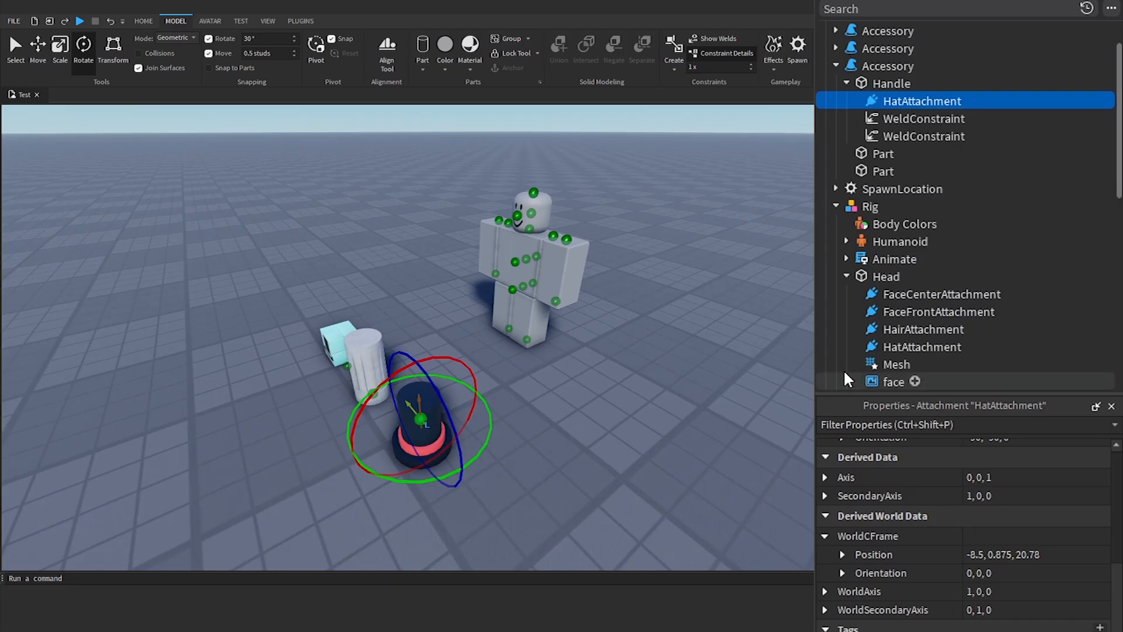
left_click(930, 347)
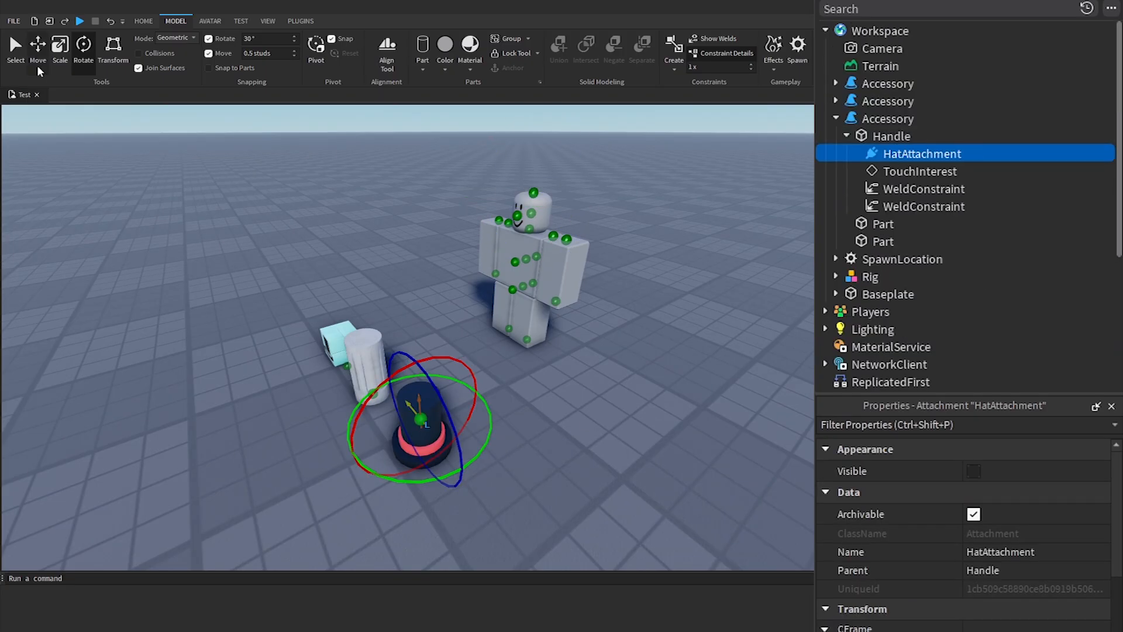
Move the top hat's HatAttachment down 1 stud towards the brim and select the top hat's Accessory
left_click(38, 61)
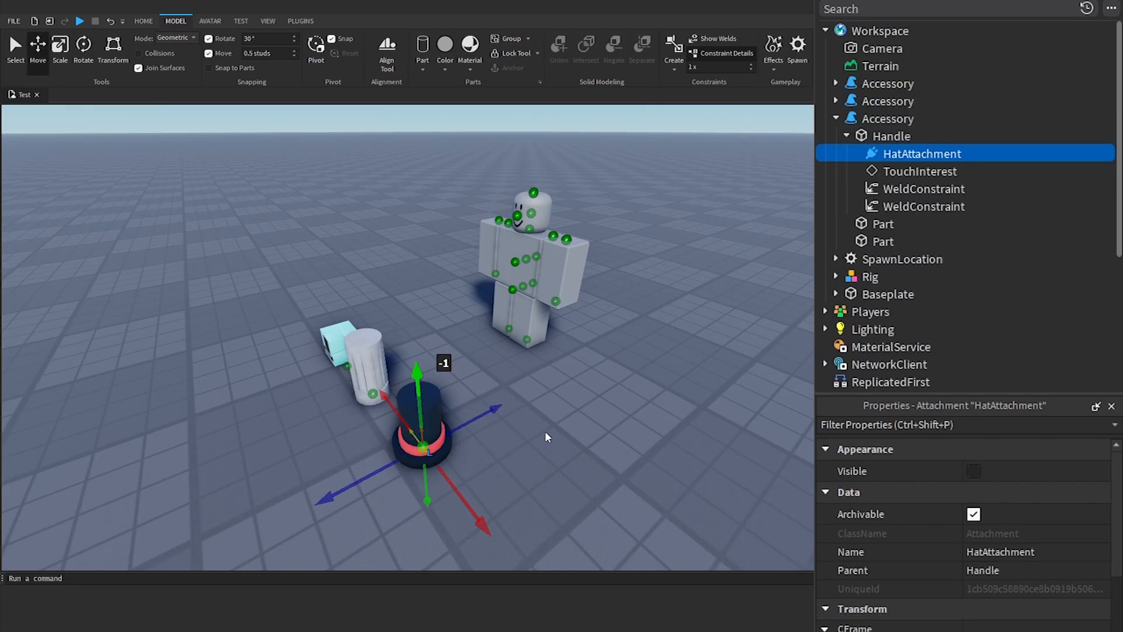
left_click(563, 446)
left_click(877, 119)
left_click_drag(877, 120, 932, 289)
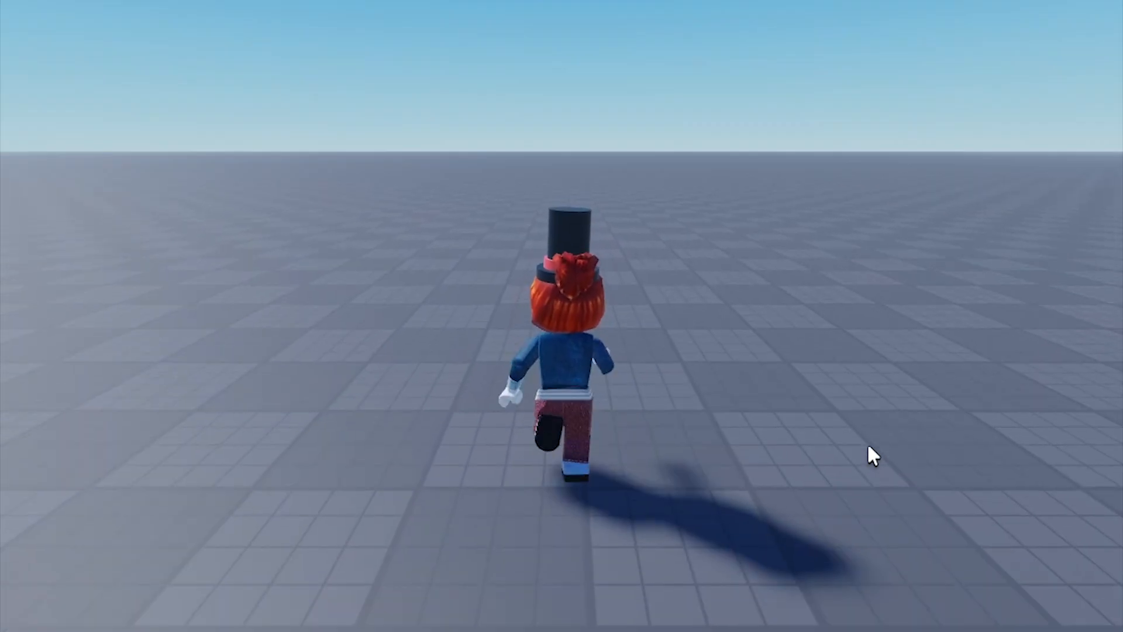
Walk the character around in the playtest and examine the fit of the top hat from the back and front
key("a")
right_click_drag(594, 427, 594, 427)
key("a")
key("s")
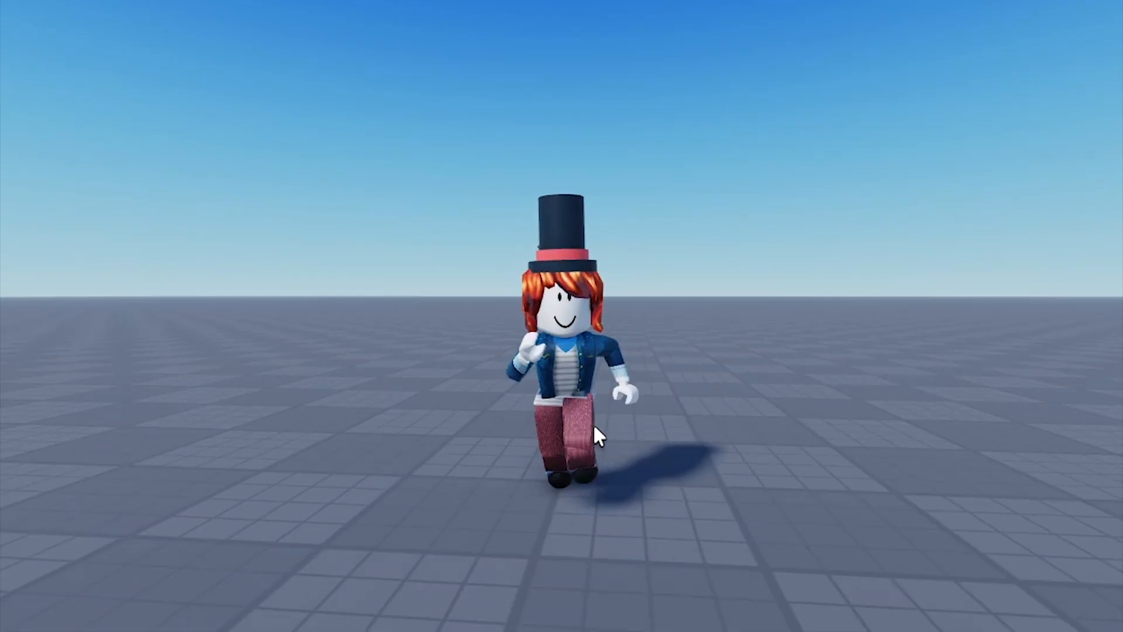
key("s")
right_click_drag(978, 586, 979, 586)
key("s")
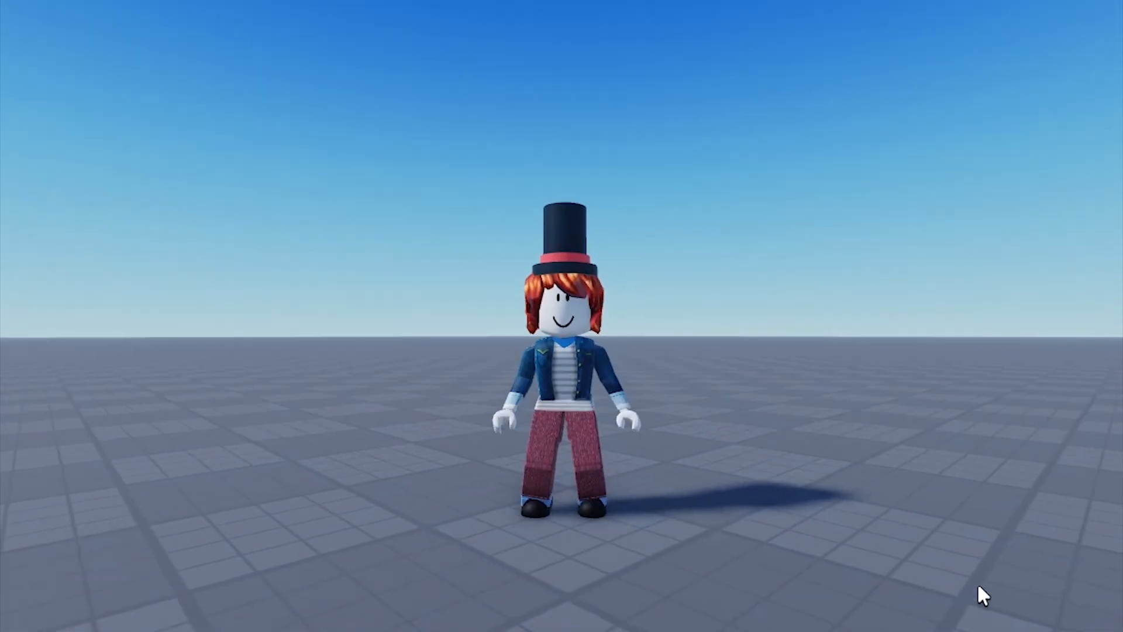
key("s")
scroll(978, 588, "up", 2)
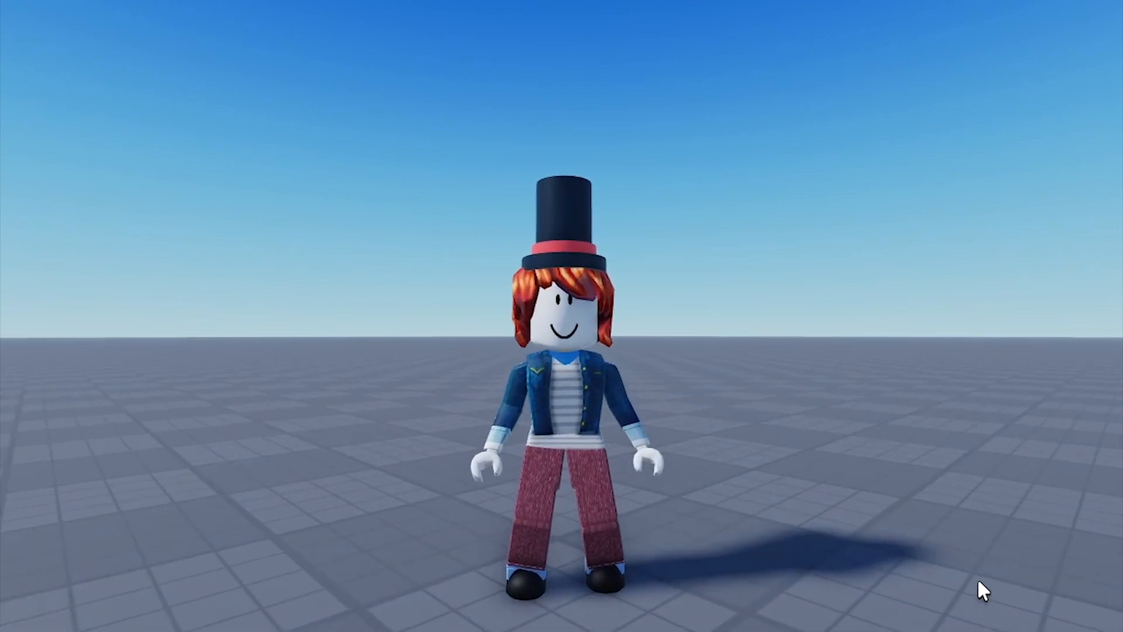